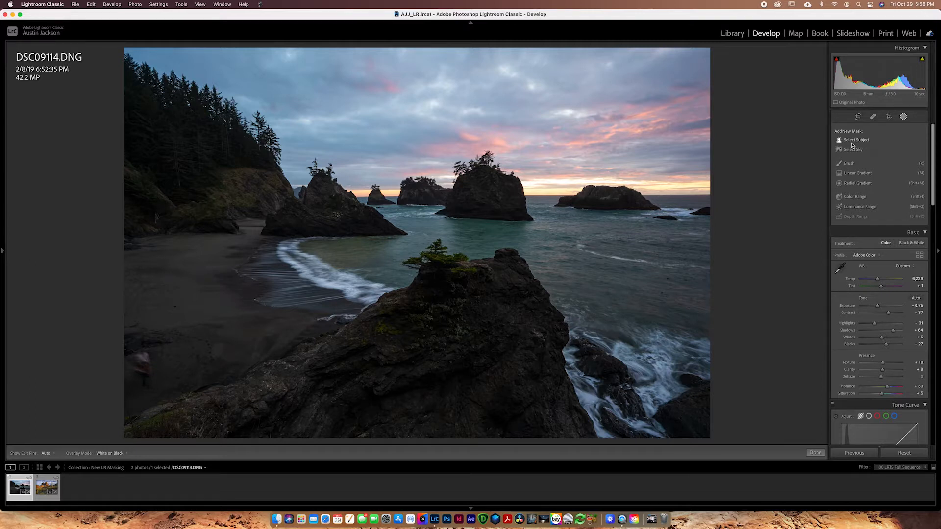
Create a Select Sky mask, preview it with Color Overlay, and return the overlay mode to White on Black
left_click(854, 150)
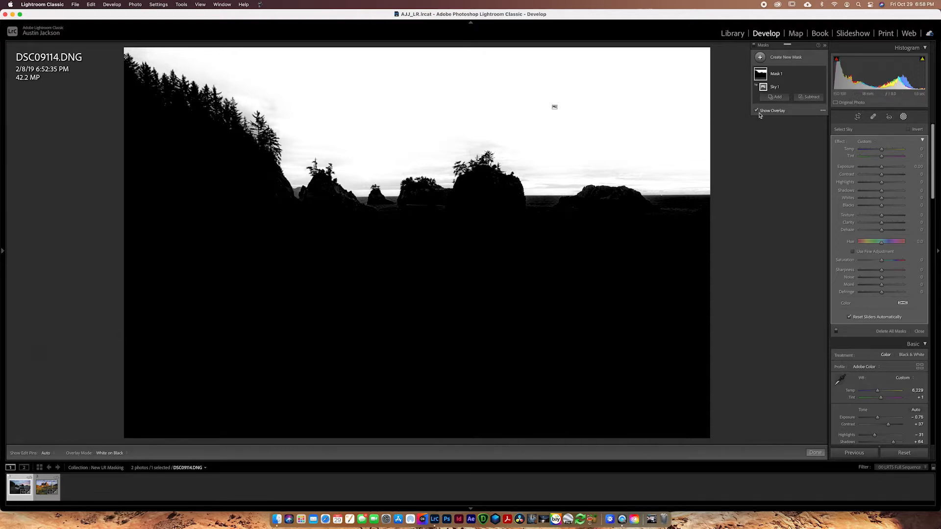
left_click(823, 110)
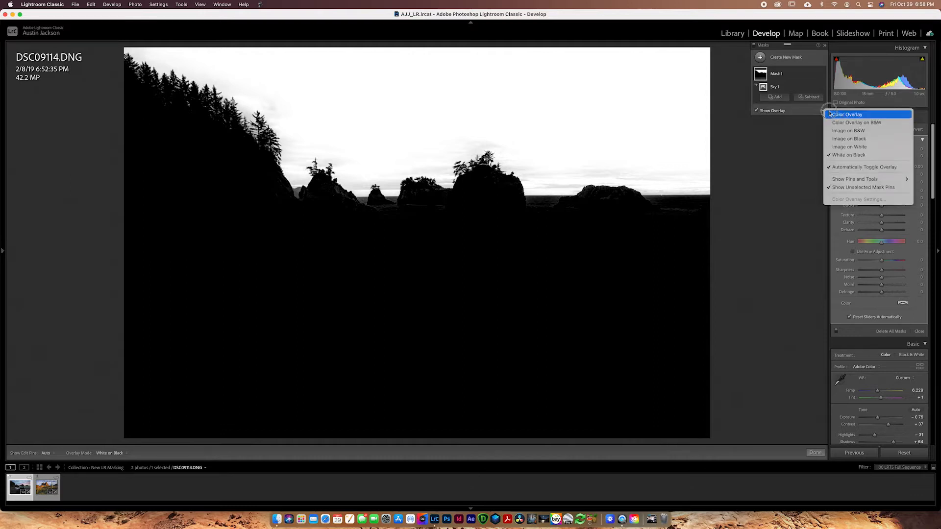
left_click(830, 114)
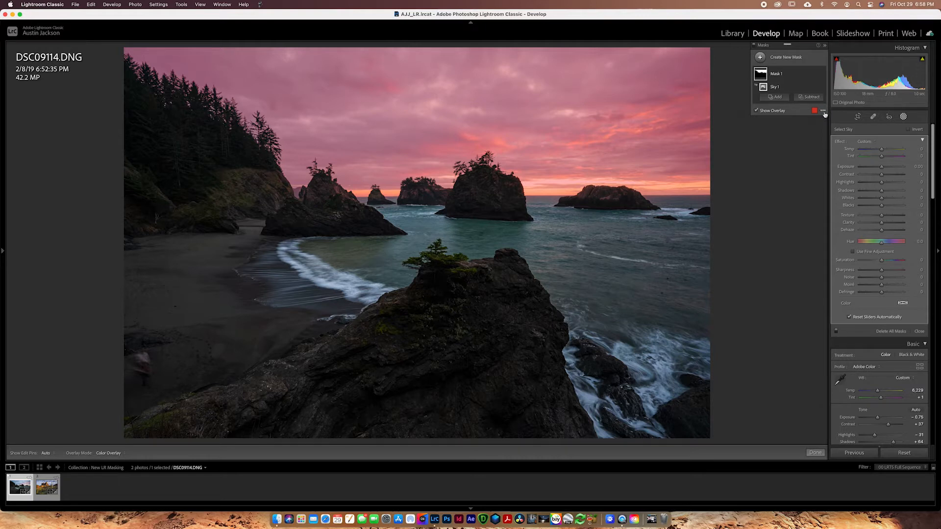
left_click(824, 111)
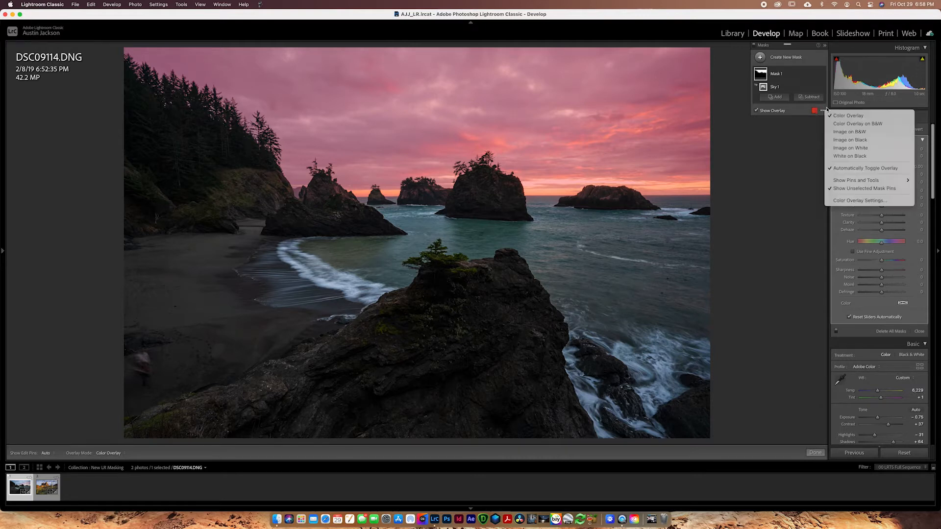
left_click(842, 157)
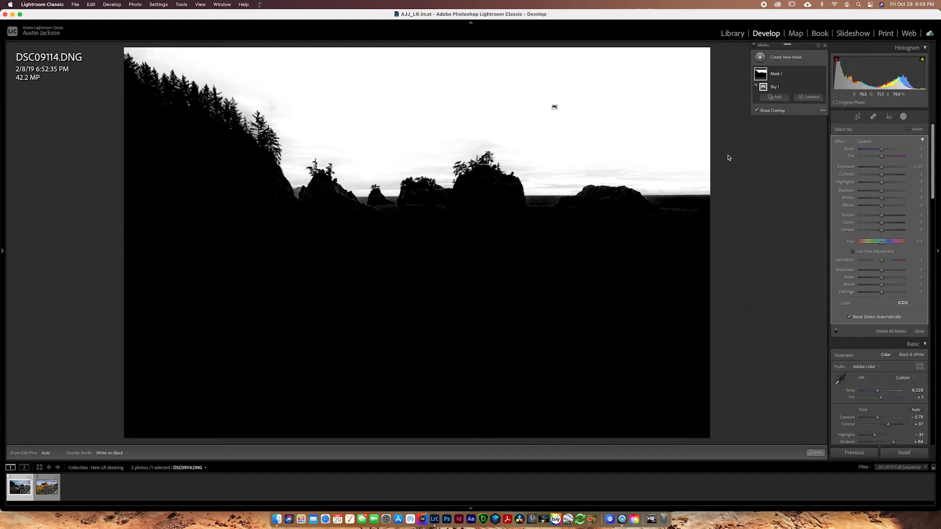
Hide the mask overlay and set the sky mask's Exposure to -0.67 and Saturation to 18
left_click(756, 111)
left_click_drag(882, 169, 878, 172)
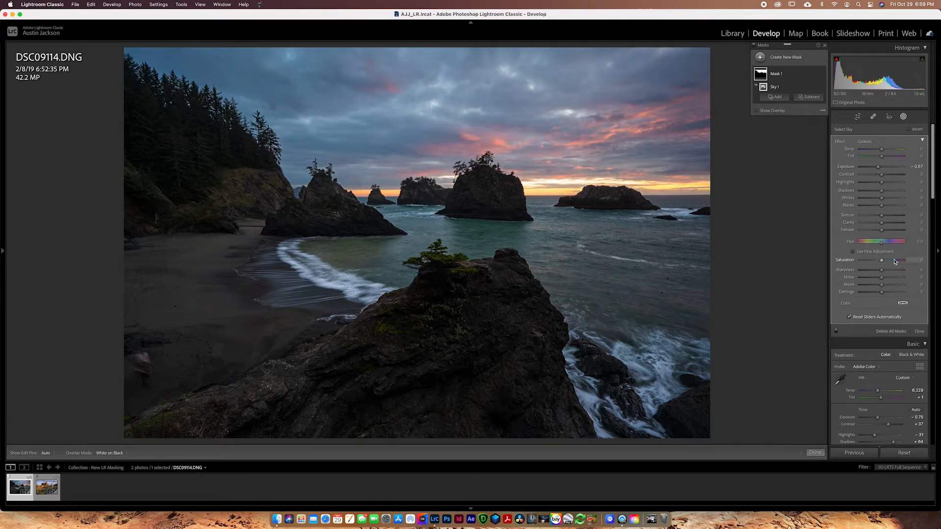
left_click_drag(895, 261, 886, 262)
Rename the sky mask as "Basic Sky Mask"
left_click(814, 74)
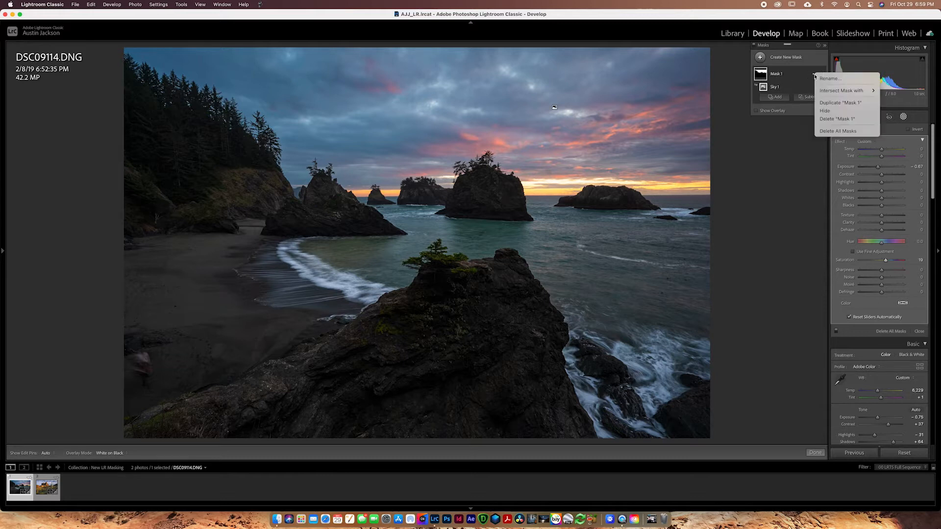
left_click(825, 79)
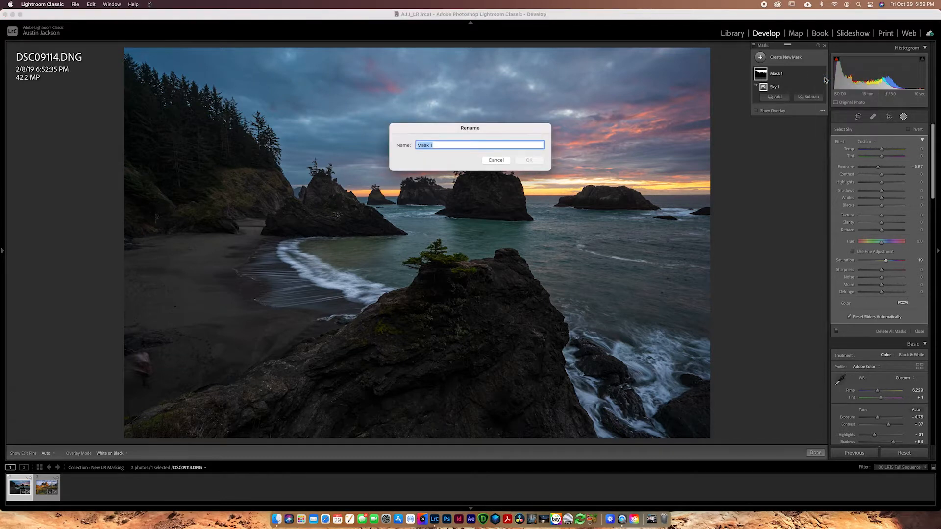
type("Basic Sky")
key("Return")
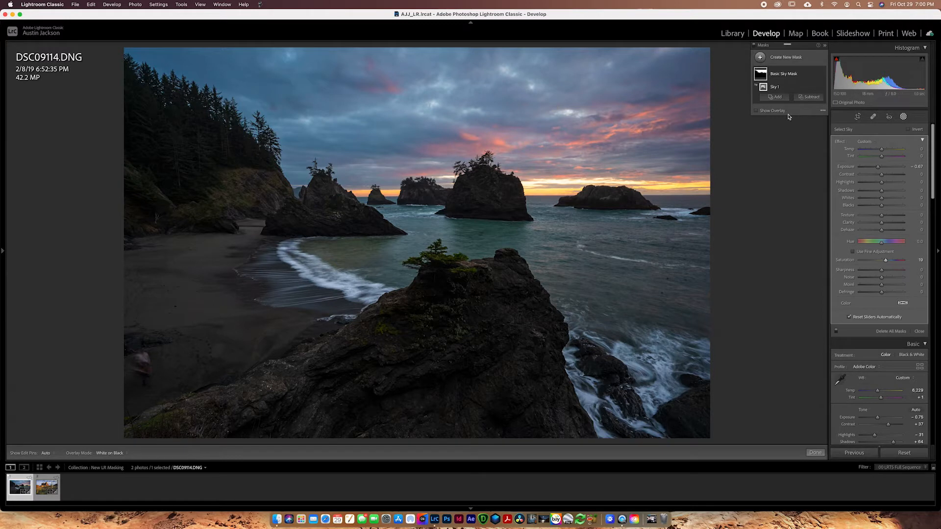
Create a Color Range mask sampled from the pink clouds above the central sea stack, with Refine at 77
left_click(771, 58)
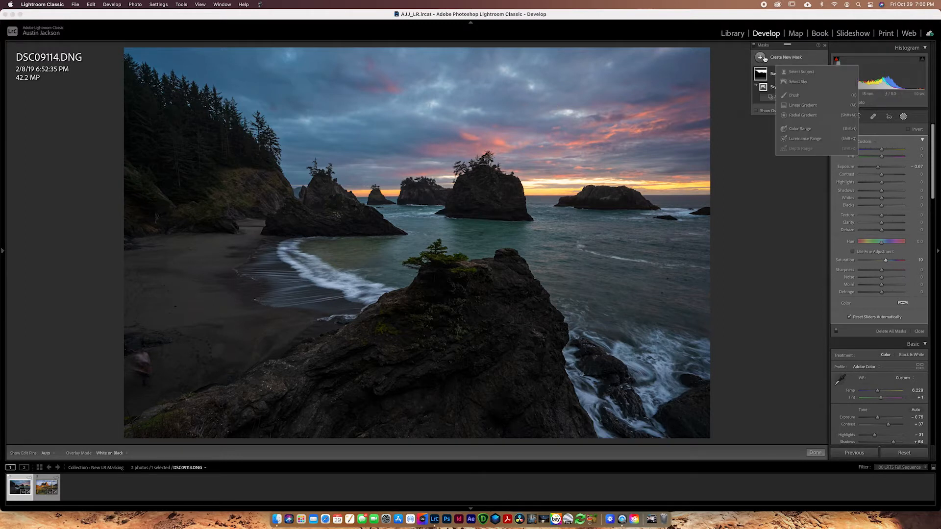
left_click(801, 129)
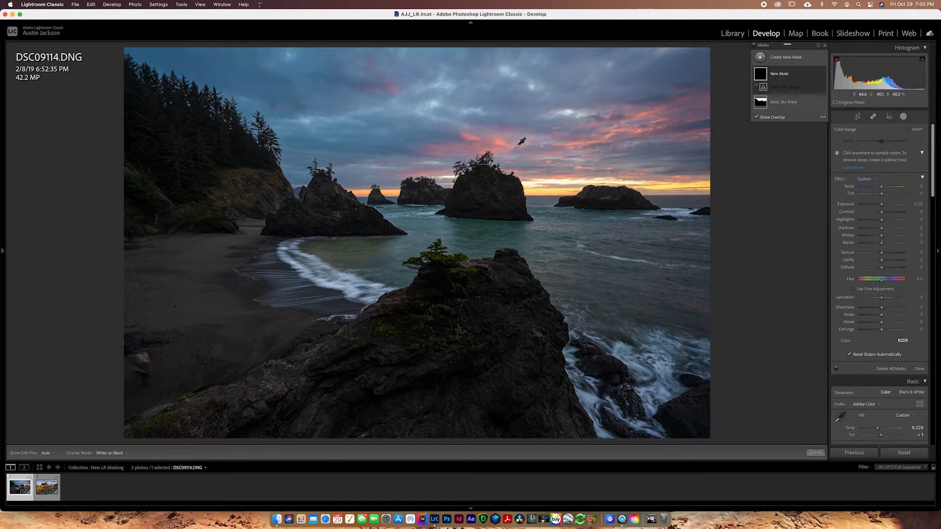
left_click(500, 142)
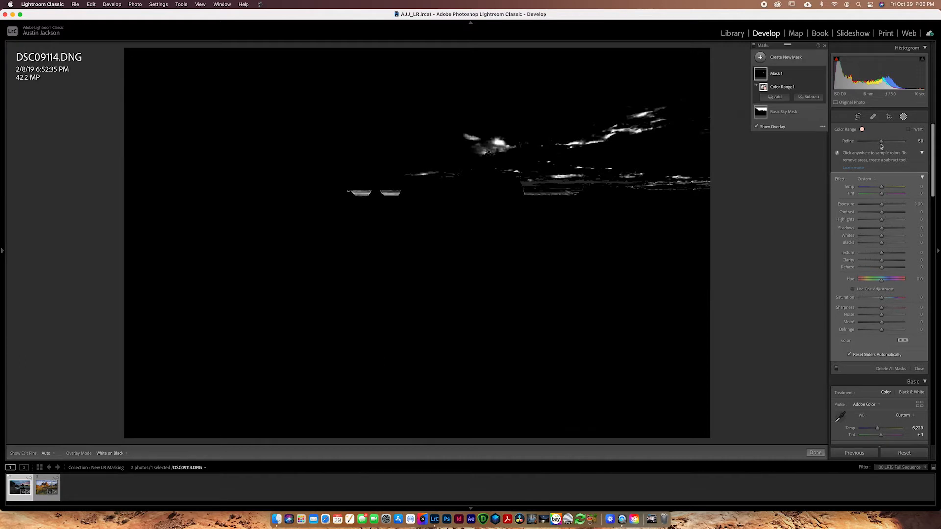
mouse_move(882, 143)
left_mouse_down()
mouse_move(891, 142)
mouse_move(874, 142)
mouse_move(905, 144)
mouse_move(893, 143)
left_mouse_up()
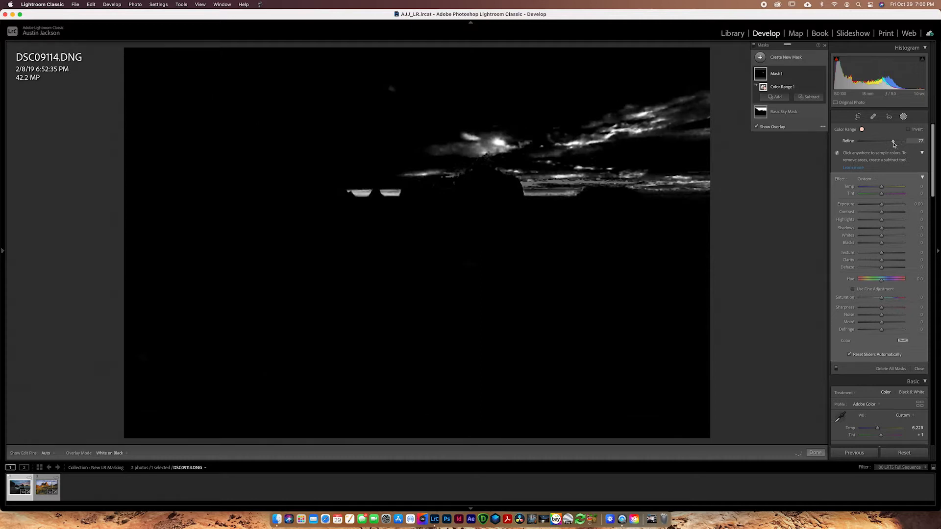
With the overlay hidden, set the Color Range mask's Saturation to 61 and its Refine to 88
left_click(777, 127)
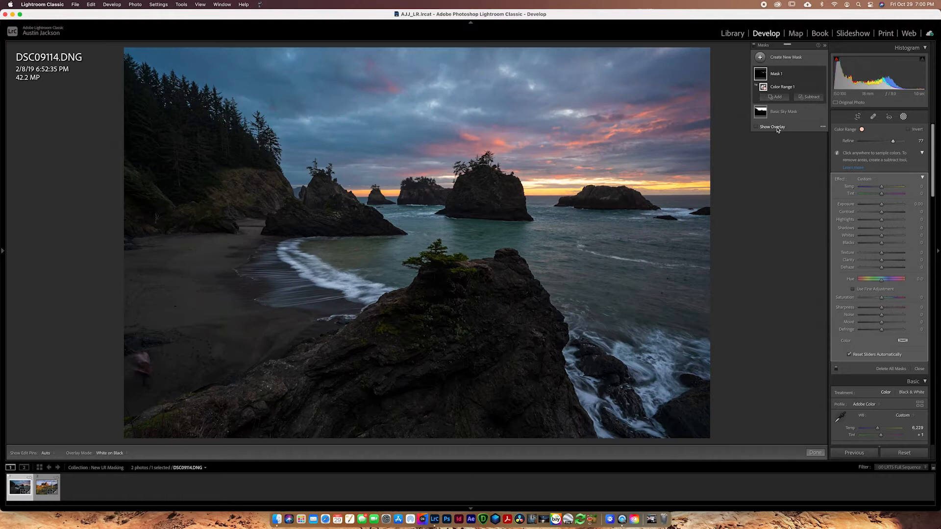
mouse_move(896, 299)
left_mouse_down()
mouse_move(914, 300)
mouse_move(875, 300)
mouse_move(912, 300)
mouse_move(894, 301)
left_mouse_up()
left_click_drag(901, 143, 898, 142)
left_click(774, 128)
left_click(773, 128)
Tint the Color Range mask warm orange with hue 39 and color saturation 46, and set its Saturation slider to 20
left_click(901, 344)
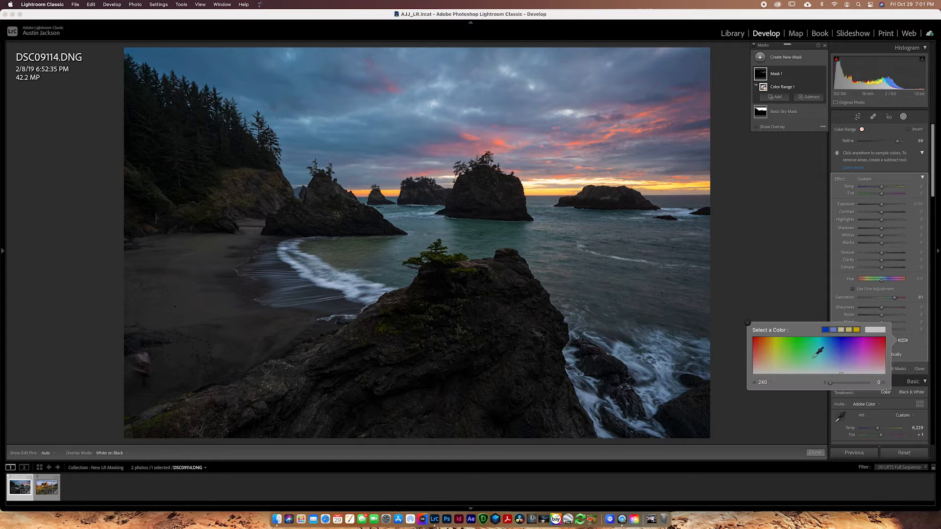
left_click(770, 346)
left_click(769, 340)
left_click(766, 351)
left_click(767, 356)
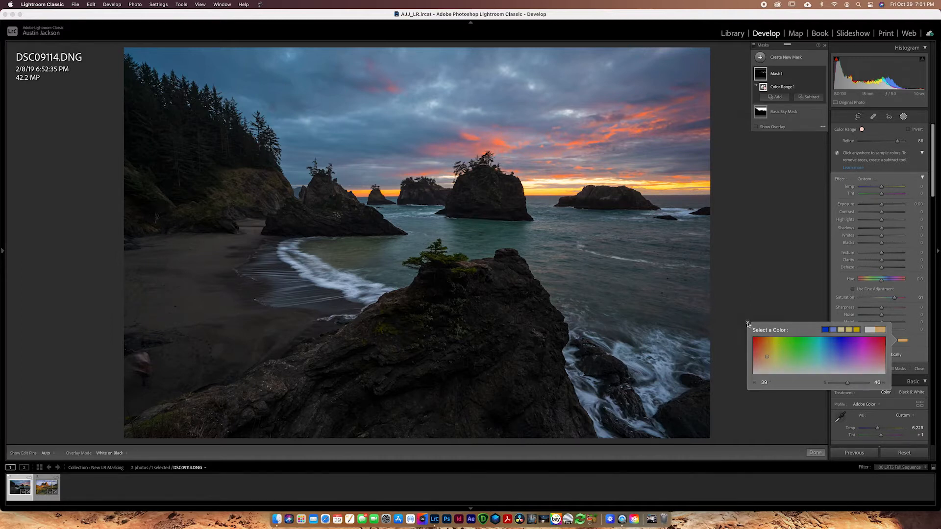
left_click(748, 323)
left_click(887, 298)
left_click_drag(888, 301, 886, 301)
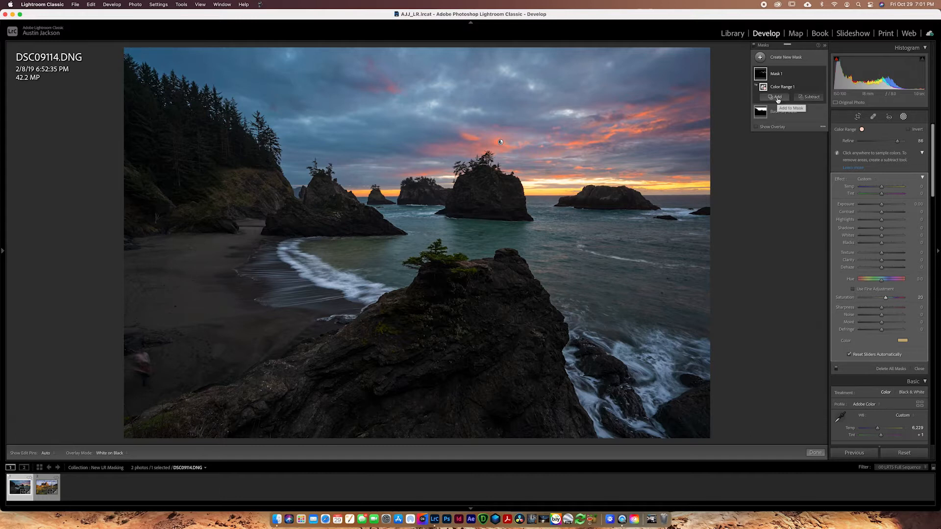
Subtract the bright band along the horizon from the Color Range mask with a brush, using the overlay as a guide
left_click(808, 97)
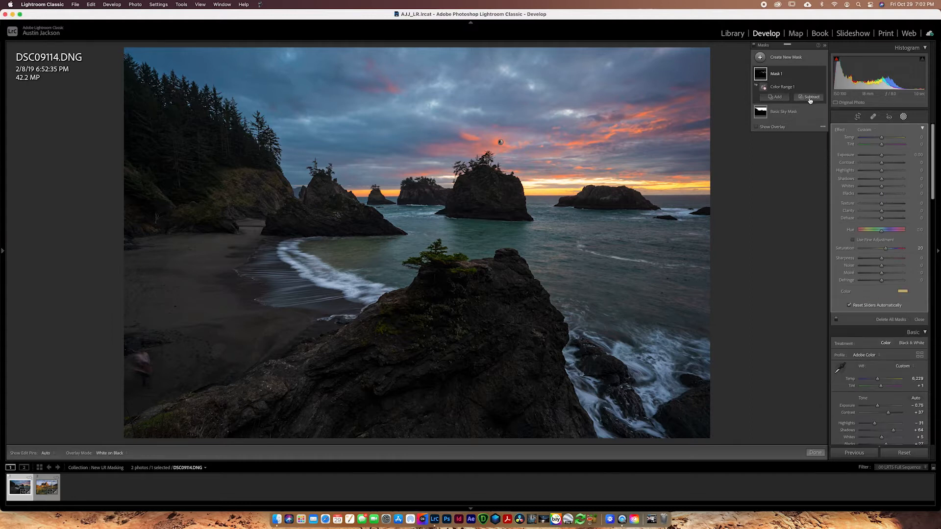
left_click(806, 98)
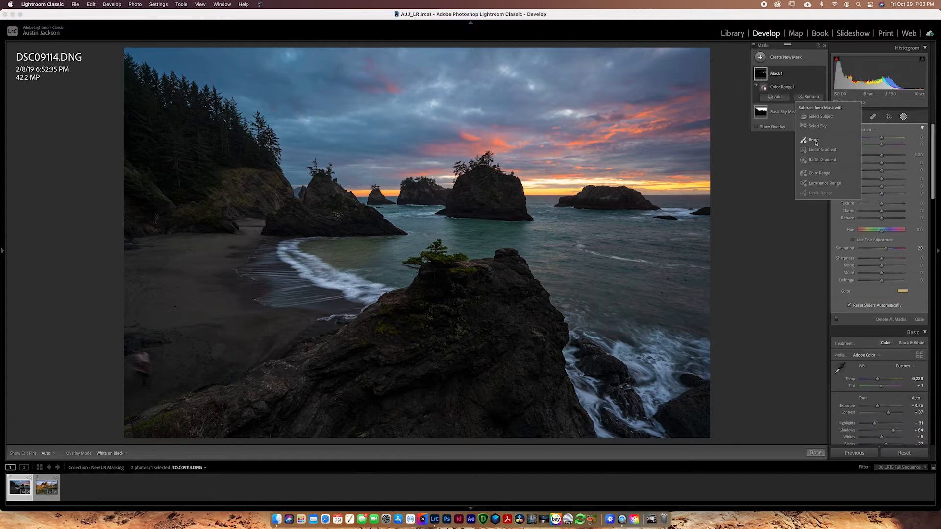
left_click(814, 141)
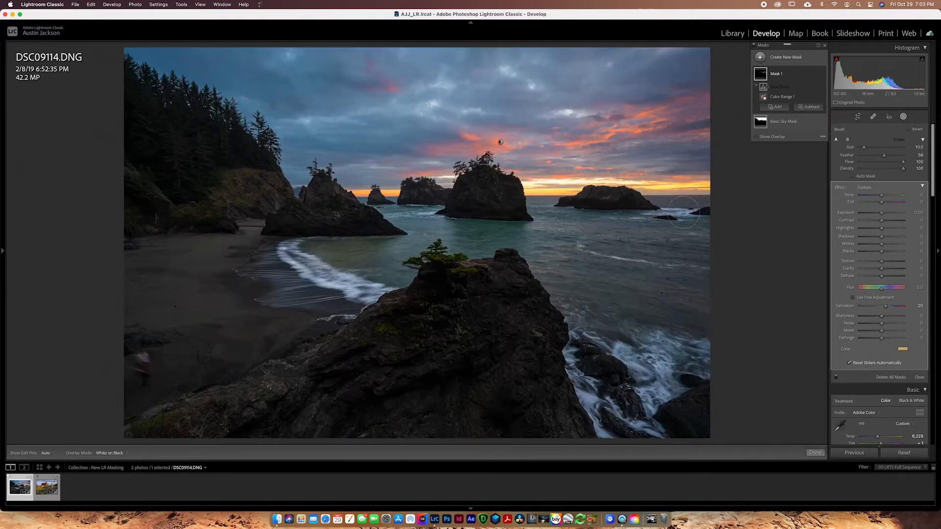
left_click(761, 137)
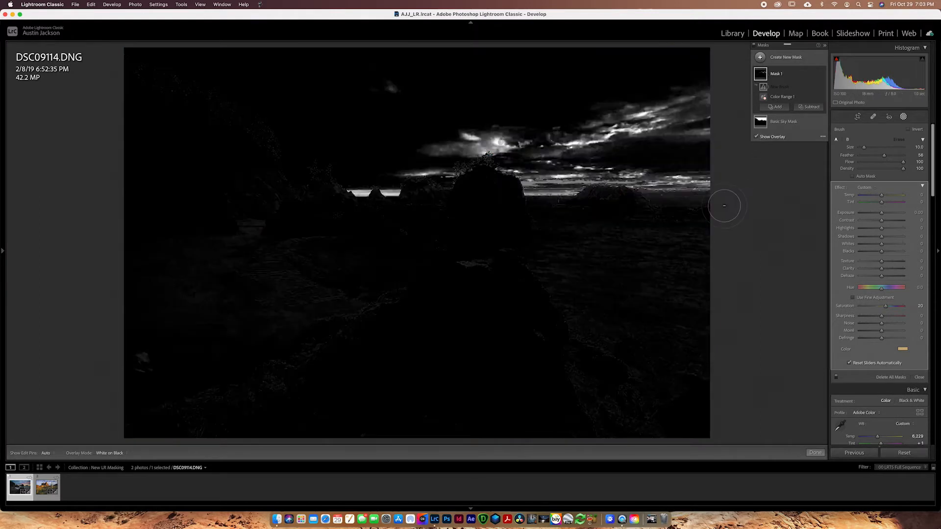
left_click(756, 136)
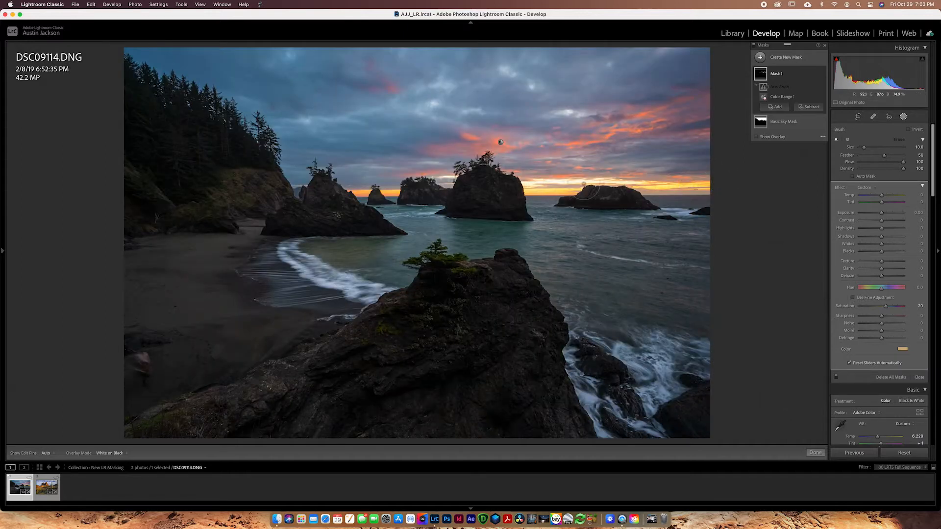
left_click(773, 138)
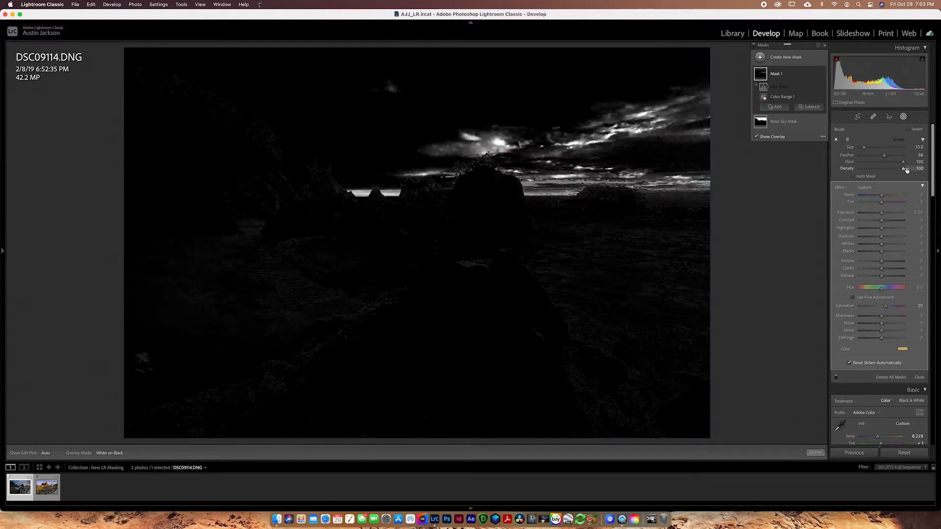
mouse_move(717, 189)
left_mouse_down()
mouse_move(356, 191)
mouse_move(737, 186)
left_mouse_up()
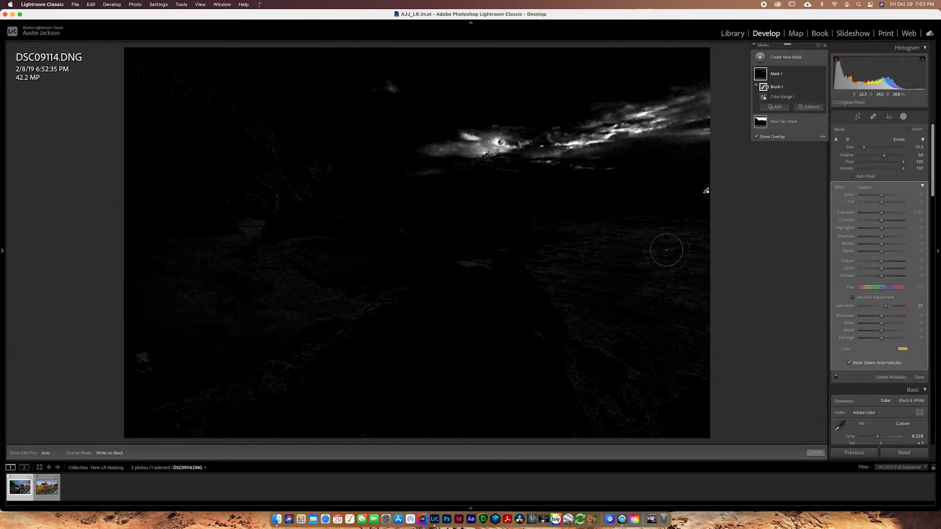
Subtract the sea and foreground from the mask with a linear gradient drawn upward across the horizon
left_click(810, 107)
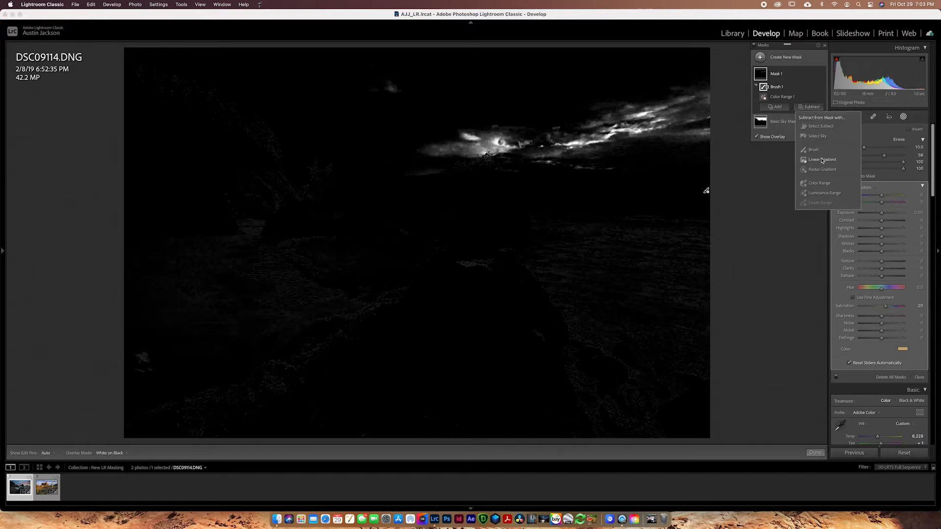
left_click(822, 160)
left_click_drag(461, 217, 461, 178)
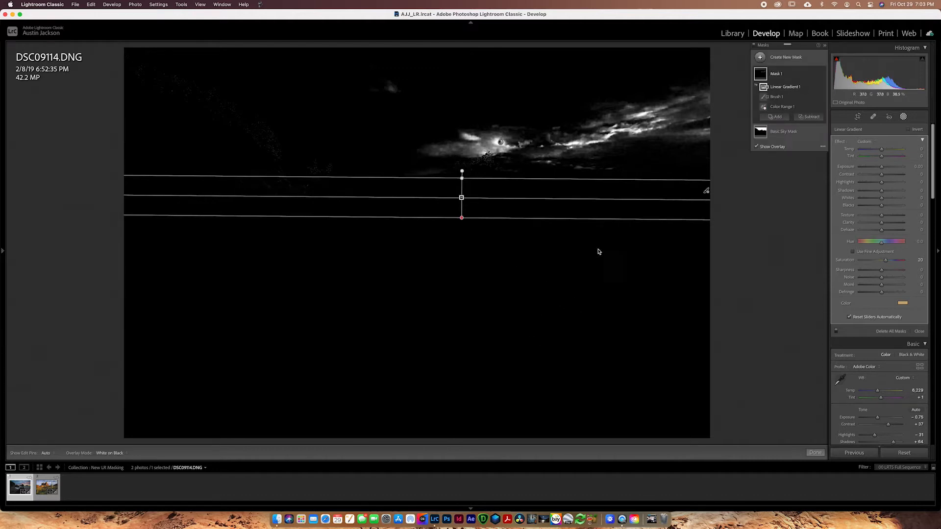
Rename the cloud color mask as "Color Boost in Sky" and hide the mask overlay
left_click(785, 78)
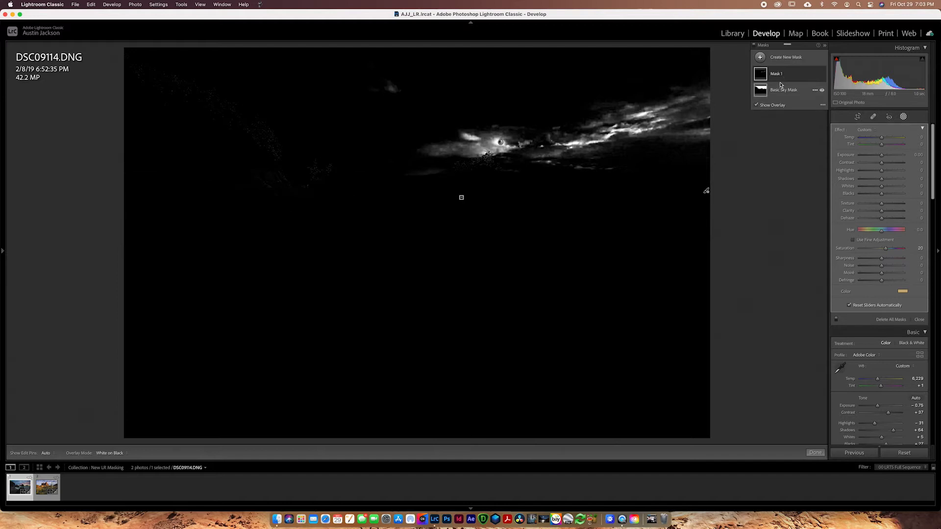
left_click(815, 73)
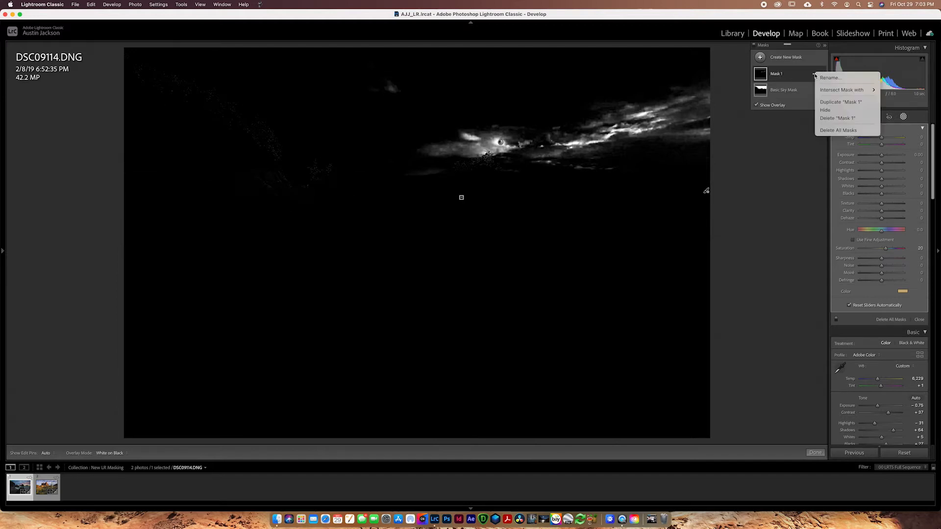
left_click(822, 75)
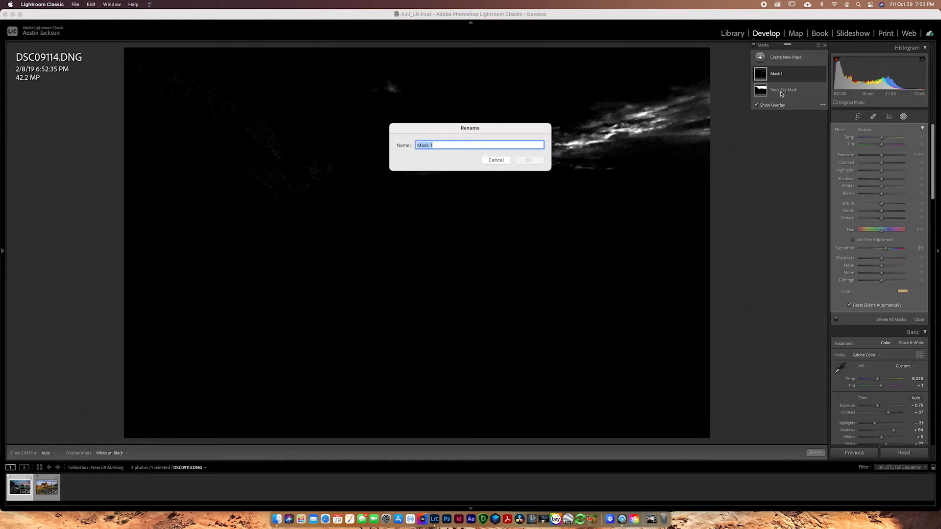
type("Color Boost in Sky")
key("Return")
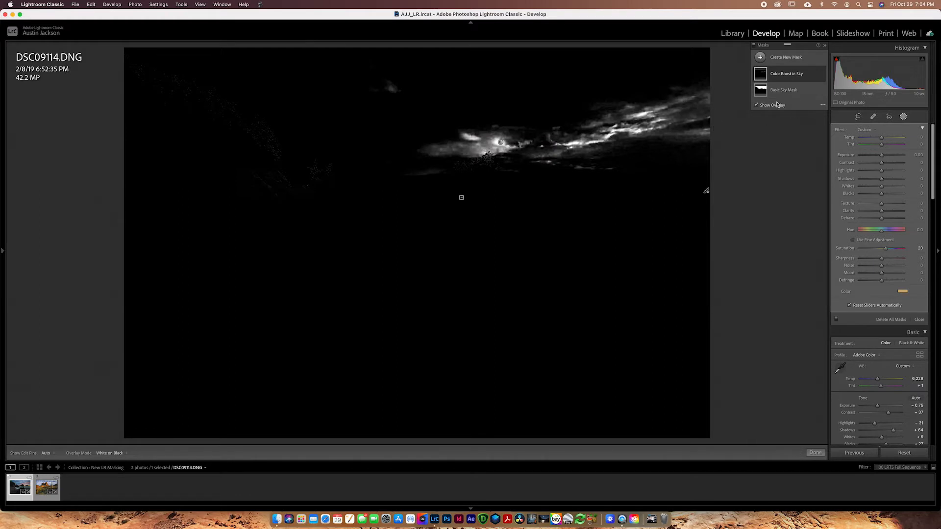
left_click(776, 106)
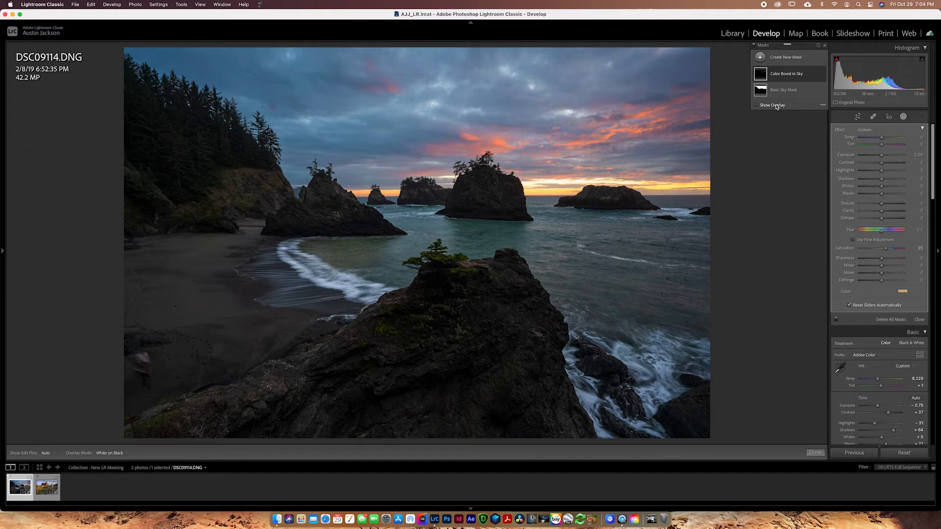
Create a Luminance Range mask sampled from the dark foreground rock and extend its upper range to 26/46
left_click(775, 59)
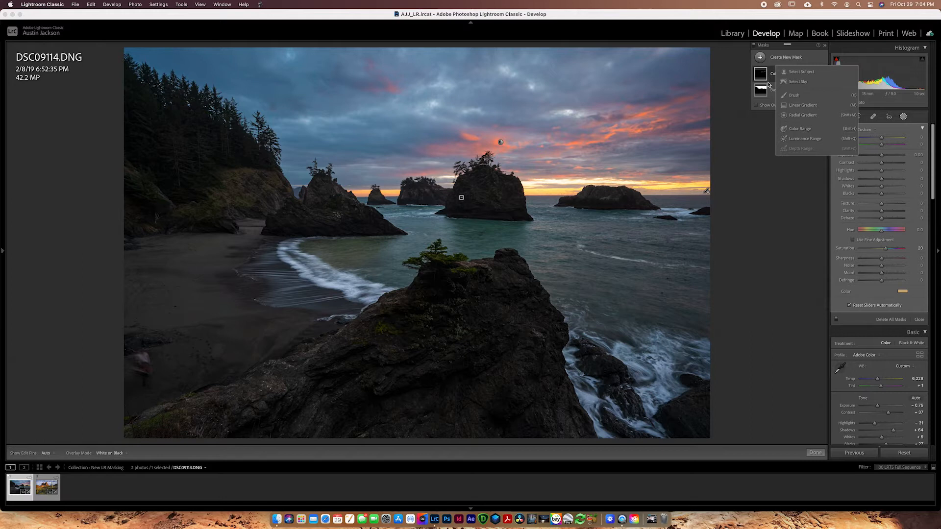
left_click(794, 138)
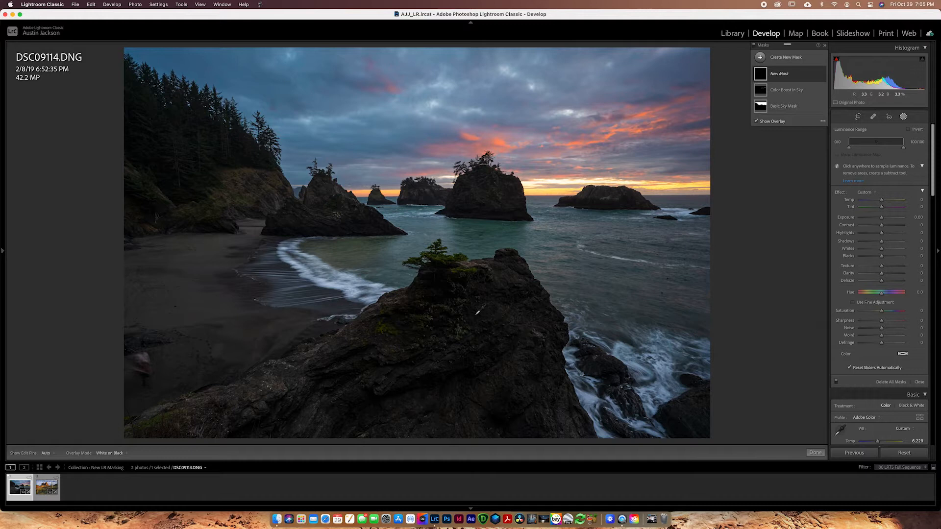
left_click(475, 314)
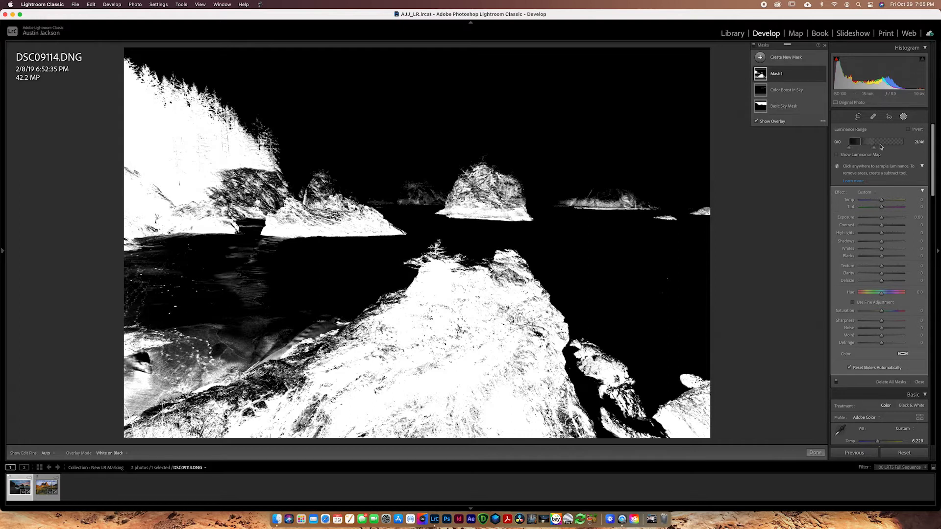
mouse_move(854, 146)
left_mouse_down()
mouse_move(867, 146)
mouse_move(852, 146)
left_mouse_up()
mouse_move(863, 143)
left_mouse_down()
mouse_move(877, 144)
mouse_move(867, 144)
left_mouse_up()
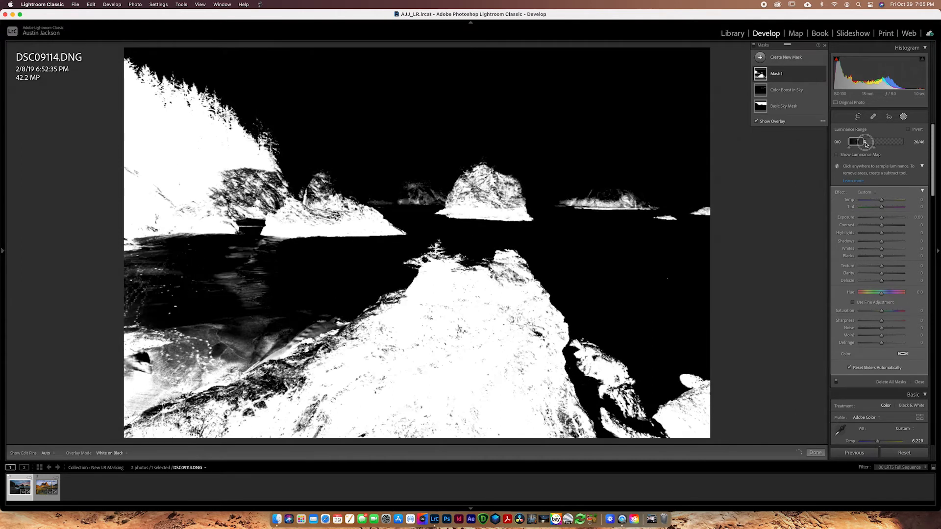
Extend the Luminance Range mask's upper range to 35/72, hide the overlay and raise the mask's Shadows to 88
mouse_move(874, 148)
left_mouse_down()
mouse_move(893, 151)
mouse_move(869, 145)
left_mouse_up()
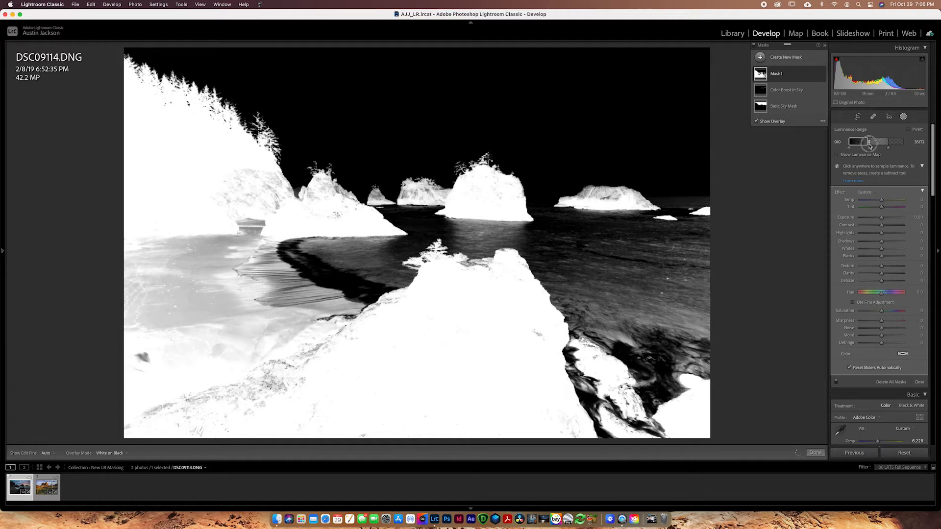
left_click(767, 123)
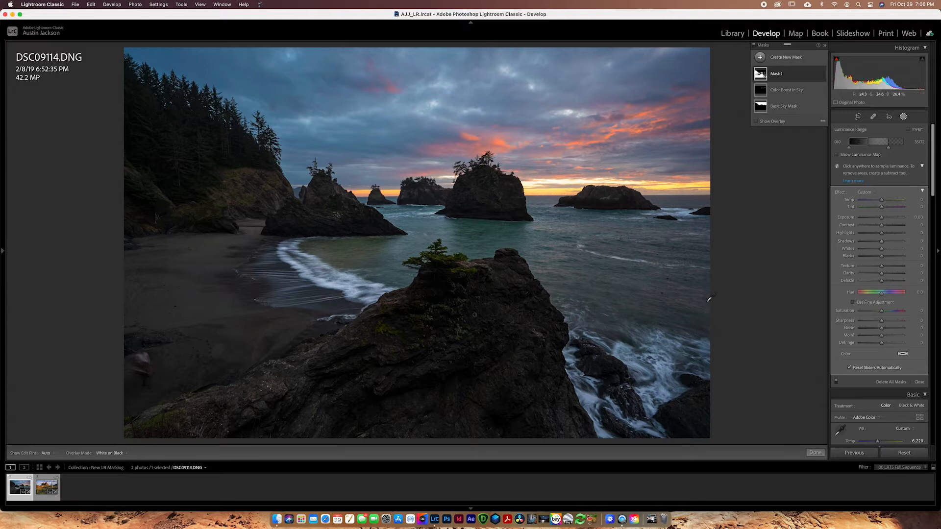
mouse_move(898, 242)
left_mouse_down()
mouse_move(883, 244)
mouse_move(920, 243)
mouse_move(889, 246)
mouse_move(902, 242)
left_mouse_up()
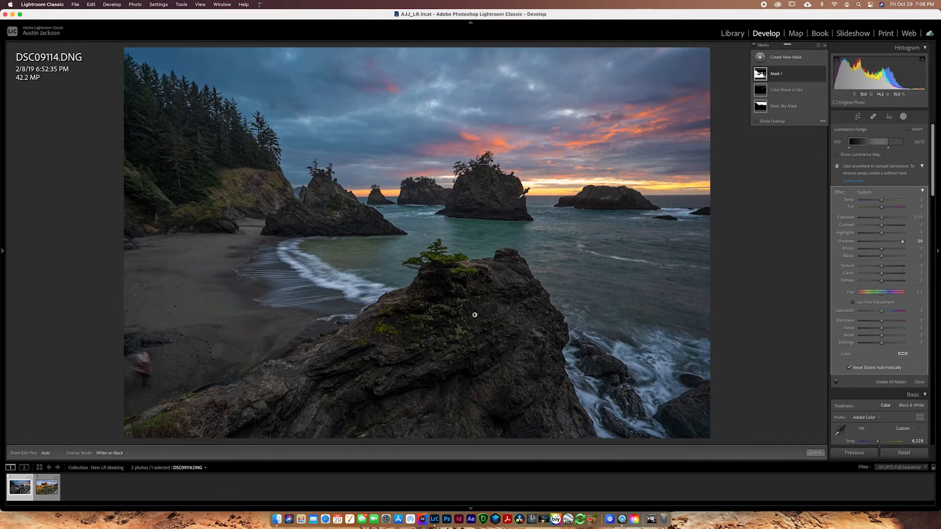
Subtract the foreground rock partially from the luminance mask with a size 18 brush at 30 density, and hide the overlay
mouse_move(819, 80)
left_click(801, 75)
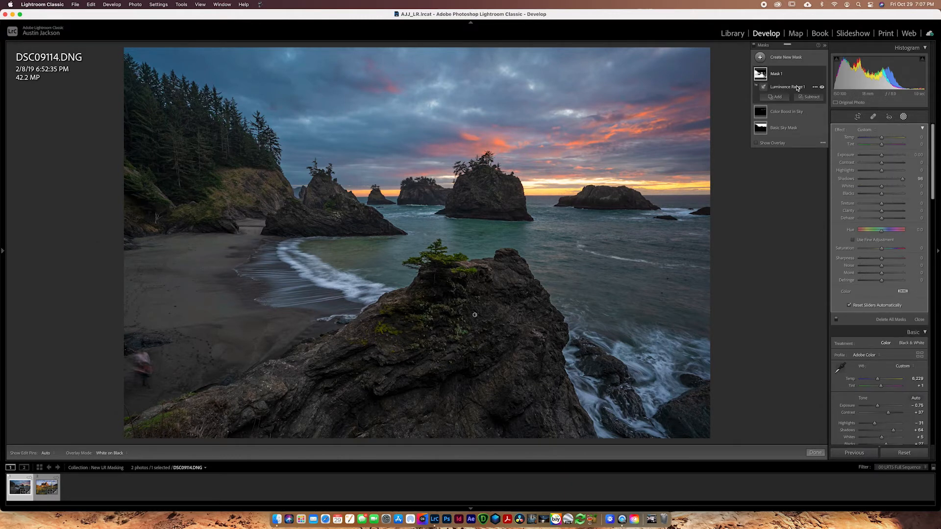
left_click(806, 97)
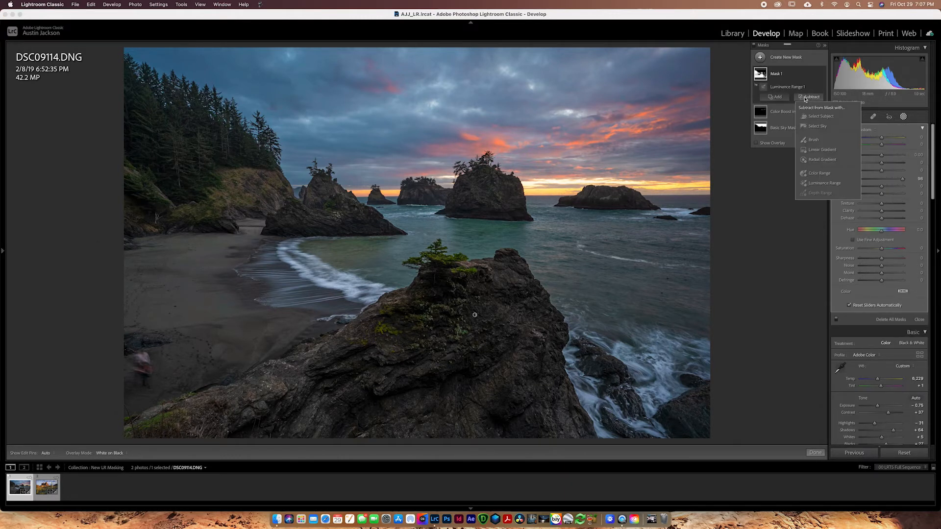
left_click(813, 140)
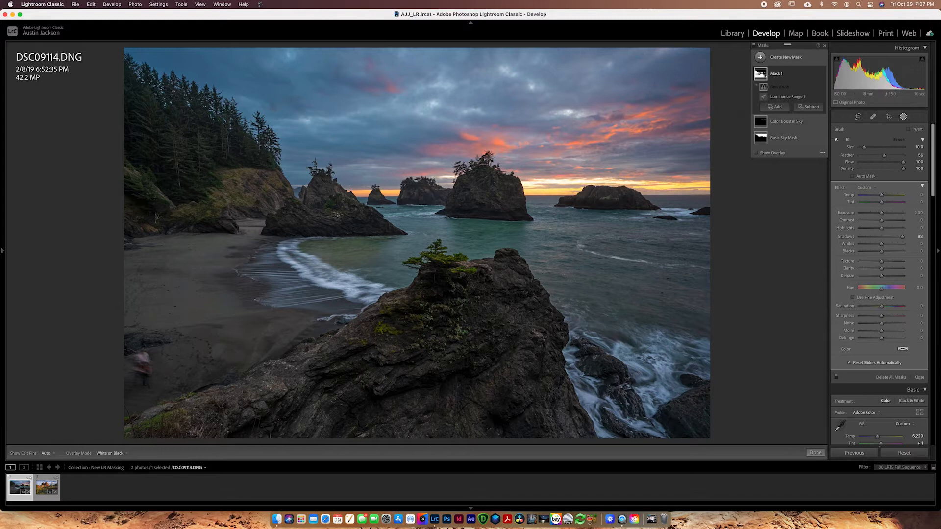
left_click(873, 169)
scroll(548, 336, "up", 7)
scroll(511, 334, "up", 1)
mouse_move(503, 330)
left_mouse_down()
mouse_move(485, 295)
mouse_move(301, 399)
left_mouse_up()
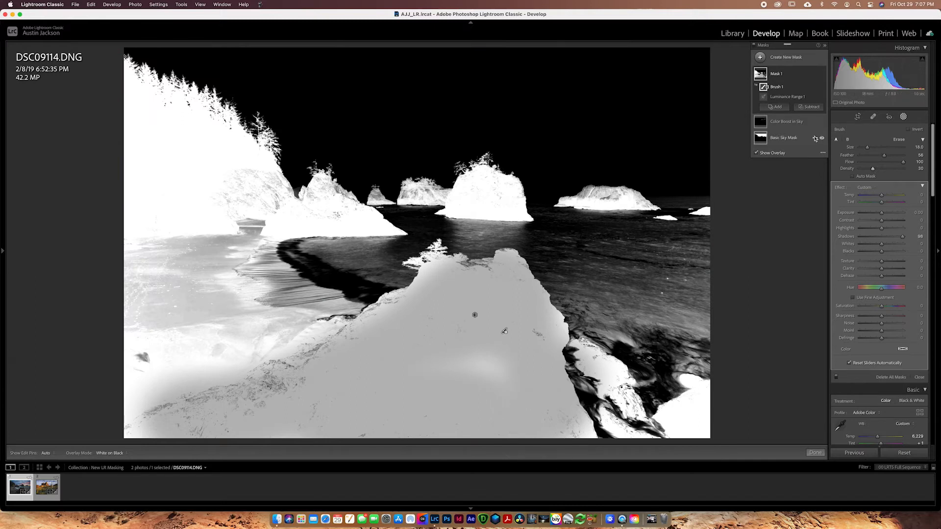
mouse_move(559, 424)
left_mouse_down()
mouse_move(520, 282)
mouse_move(401, 323)
mouse_move(357, 328)
mouse_move(147, 397)
left_mouse_up()
mouse_move(407, 392)
left_mouse_down()
mouse_move(466, 422)
mouse_move(409, 378)
mouse_move(436, 450)
left_mouse_up()
left_click_drag(430, 363, 178, 447)
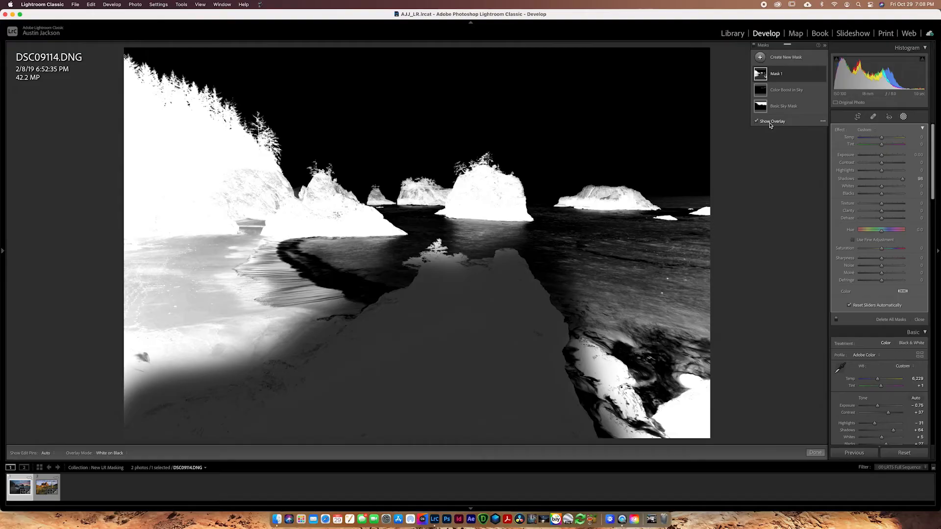
left_click(770, 121)
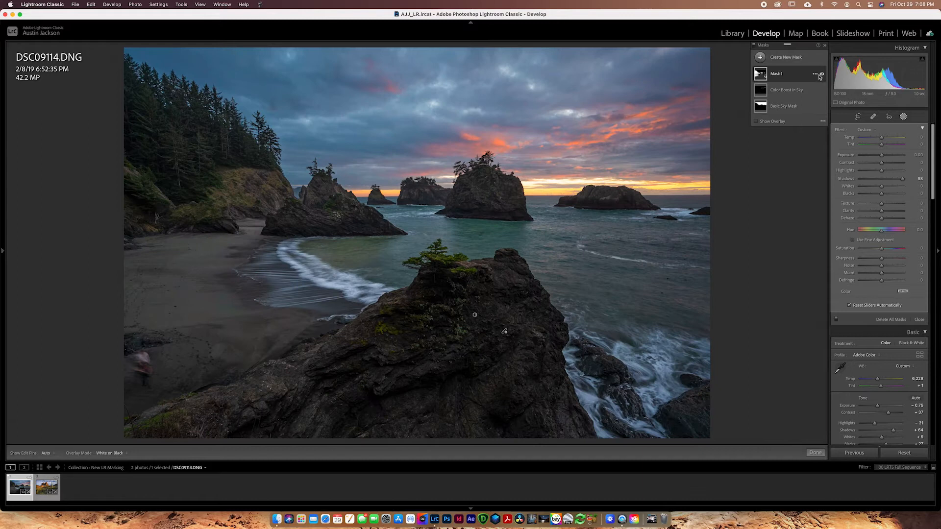
Compare the photo with and without the foreground mask and rename the mask "FG Shadow Boost"
left_click(822, 75)
left_click(822, 75)
left_click(817, 74)
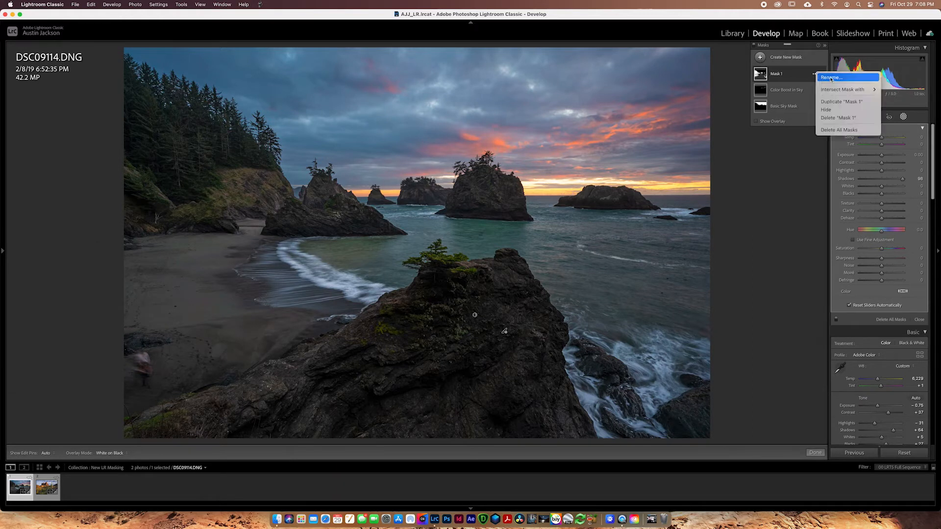
left_click(822, 78)
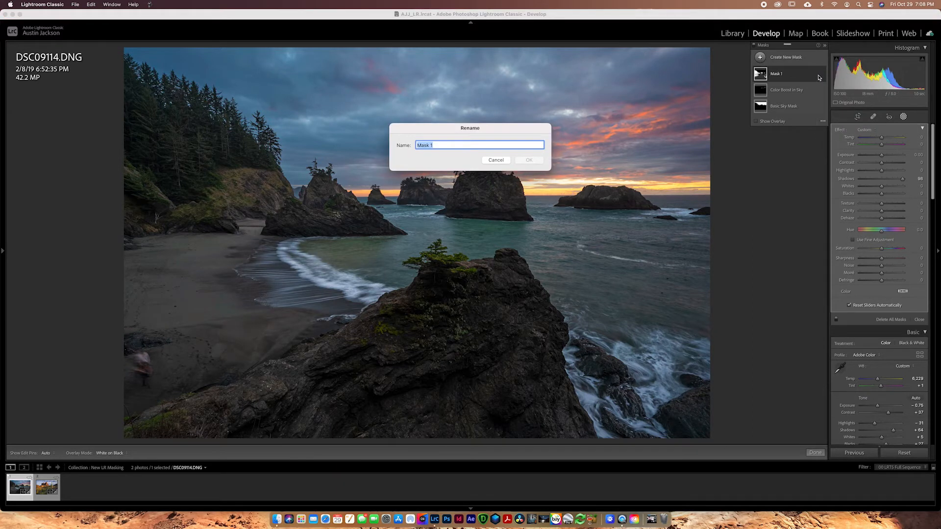
type("FG Bt")
key("Return")
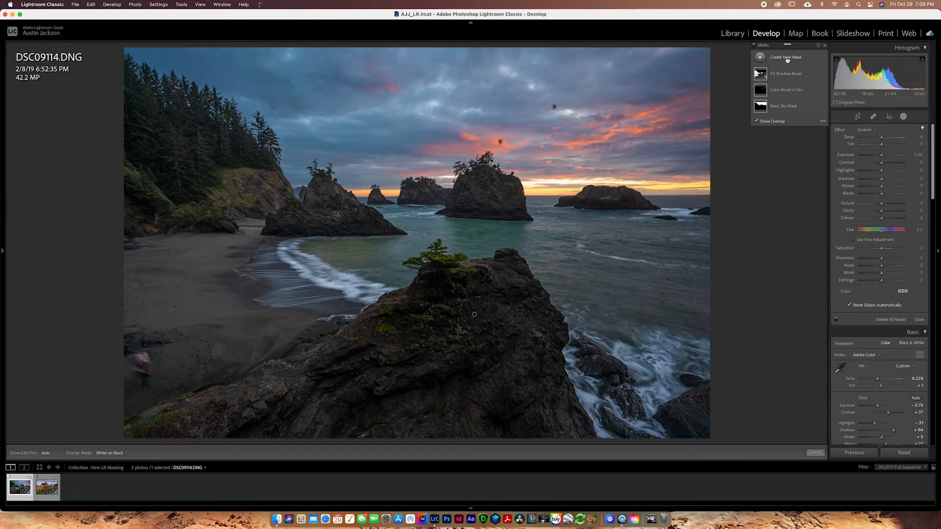
Create a new Select Sky mask and check its coverage by switching the overlay off and on
left_click(787, 58)
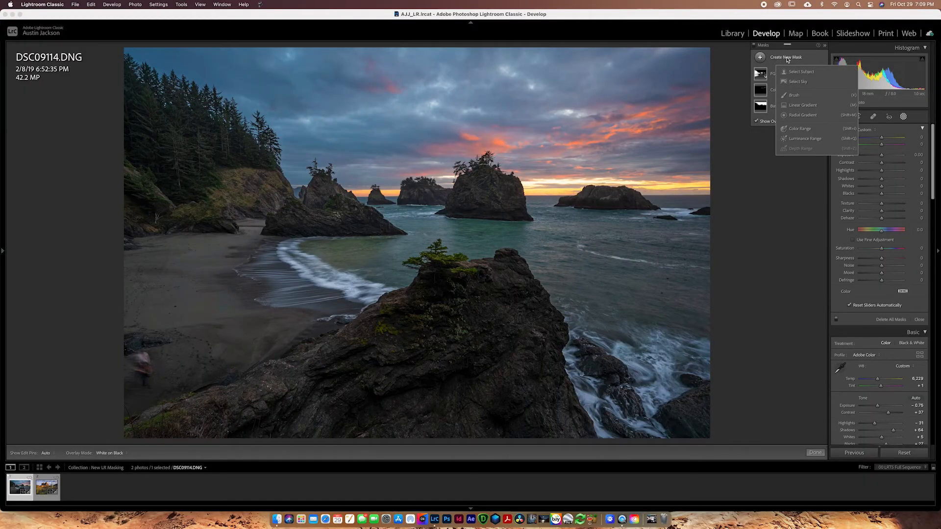
left_click(799, 82)
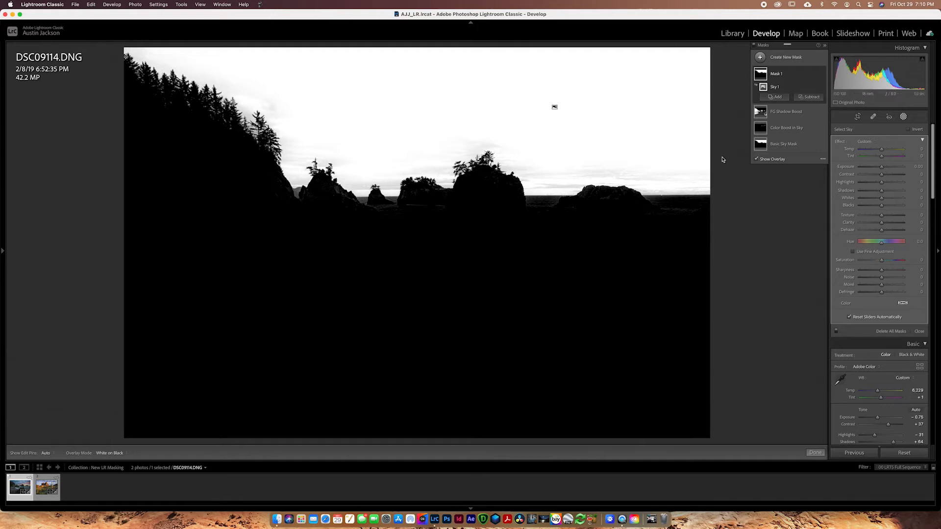
left_click(759, 159)
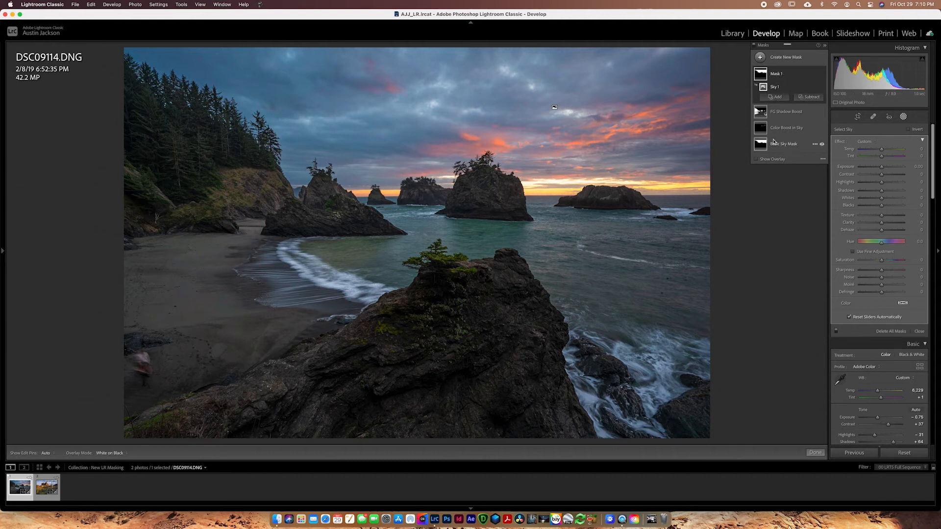
left_click(757, 159)
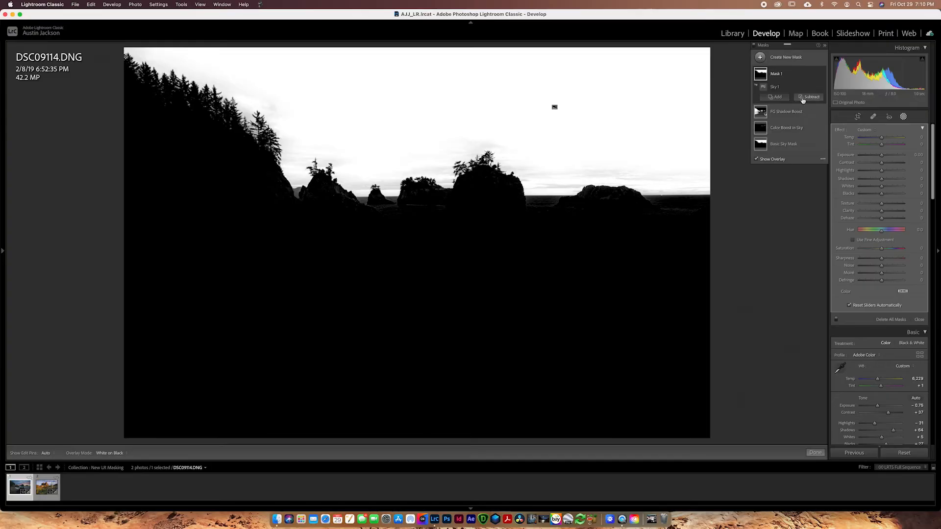
Subtract a Luminance Range sampled from the clouds from the sky mask, with the range set to 0/0 and 84/100
left_click(803, 99)
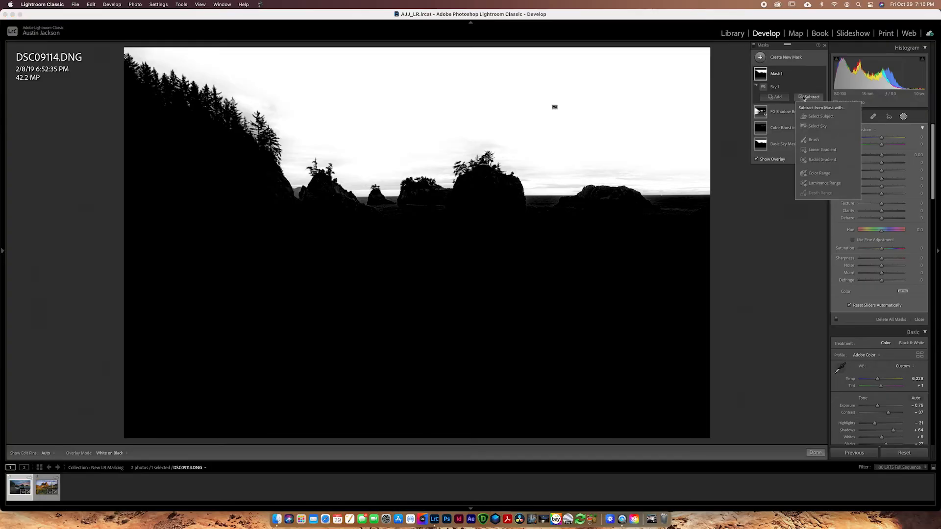
left_click(814, 183)
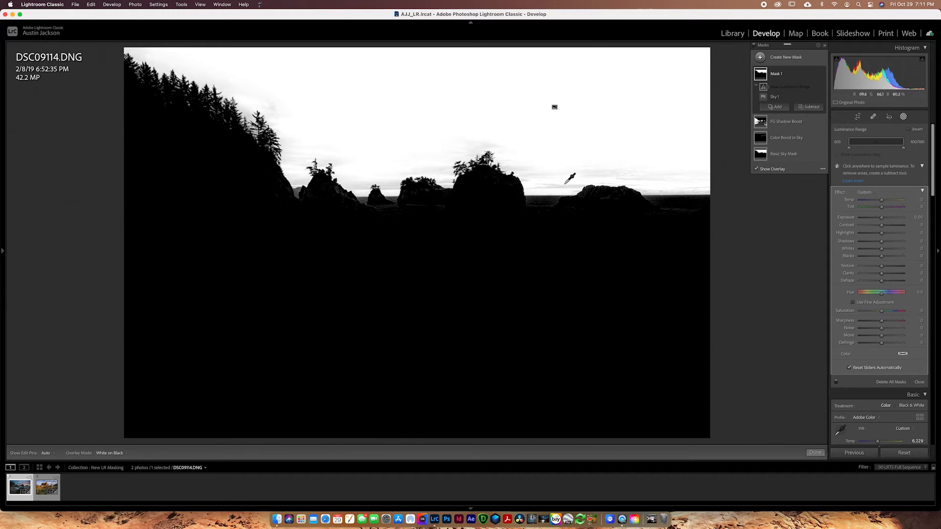
left_click(489, 102)
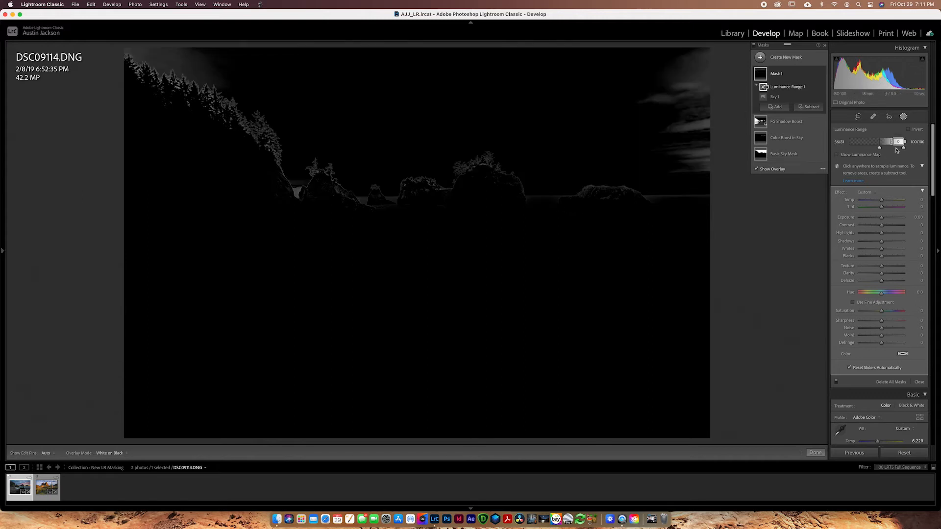
left_click_drag(893, 145, 901, 143)
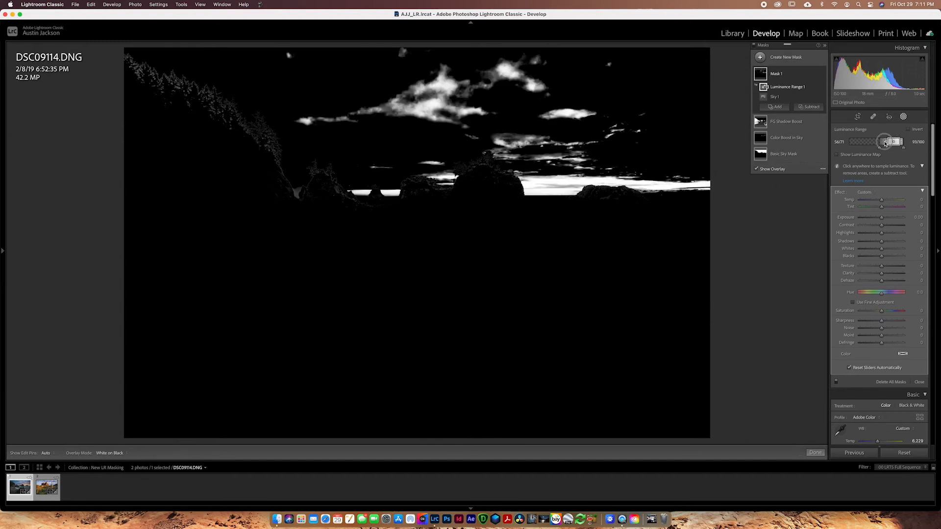
left_click_drag(888, 144, 818, 146)
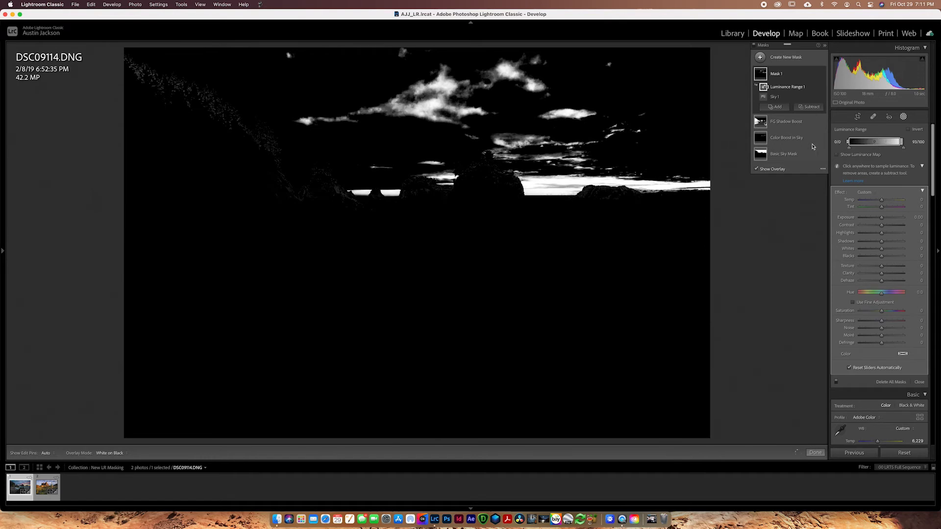
left_click_drag(902, 143, 897, 146)
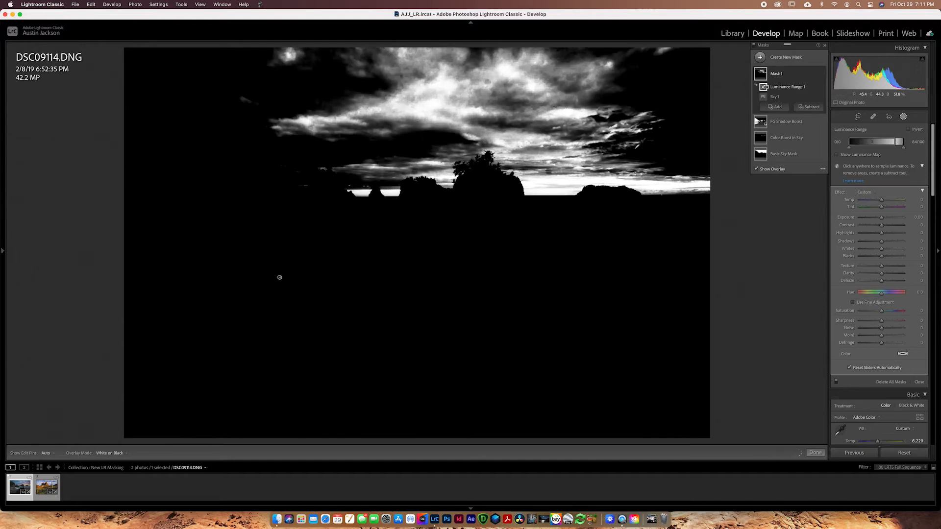
left_click(778, 108)
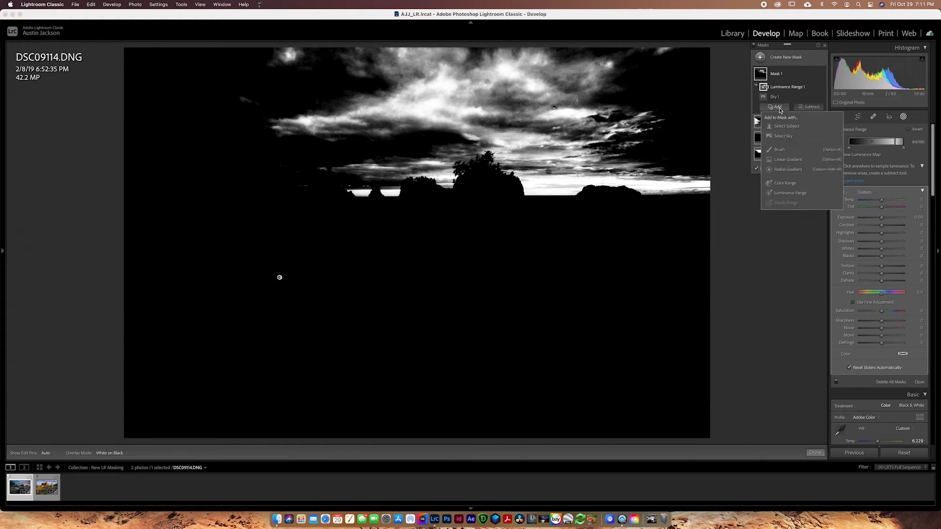
left_click(812, 107)
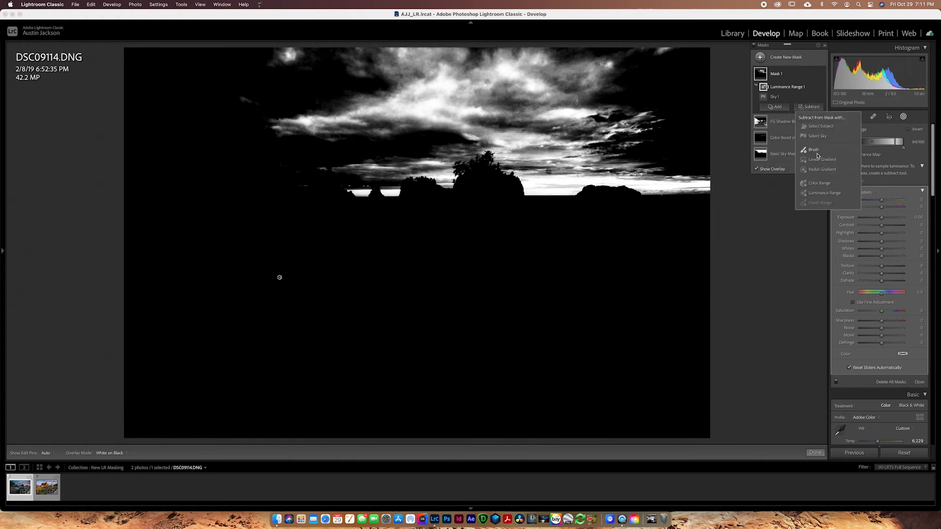
left_click(813, 170)
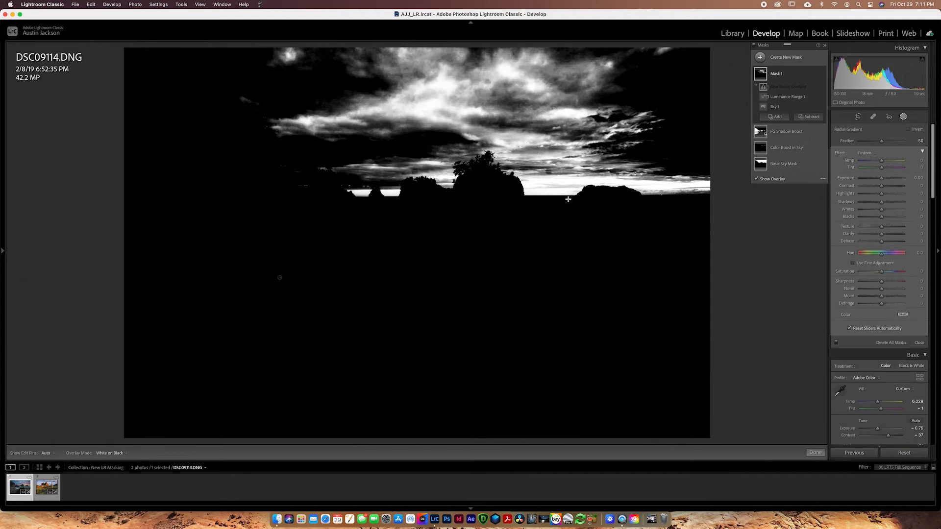
left_click_drag(592, 178, 705, 205)
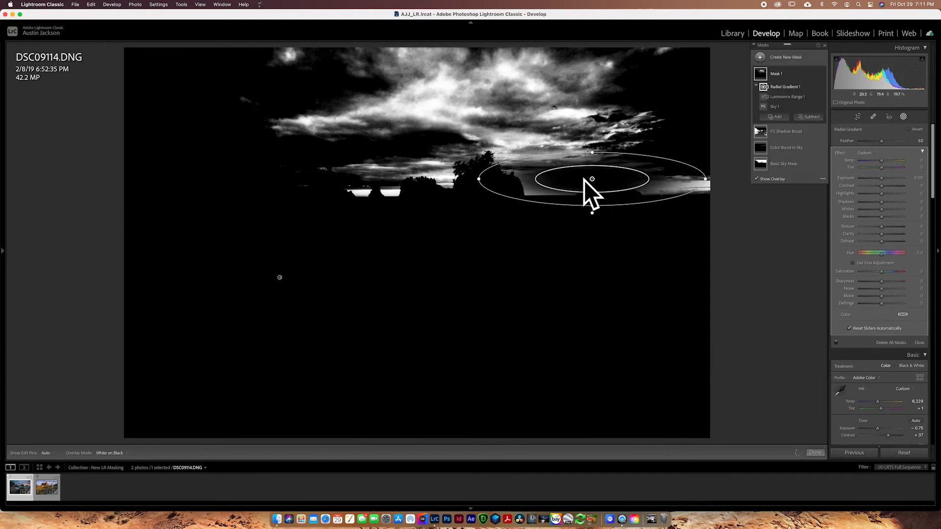
key("super+z")
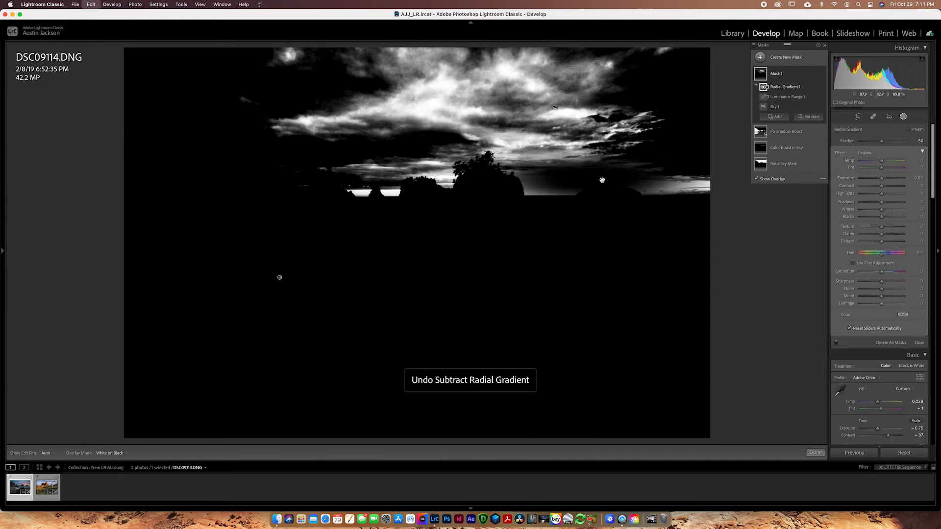
Subtract an inverted radial gradient with feather 58 so the mask keeps only the bright horizon around the small distant sea stack
left_click(811, 107)
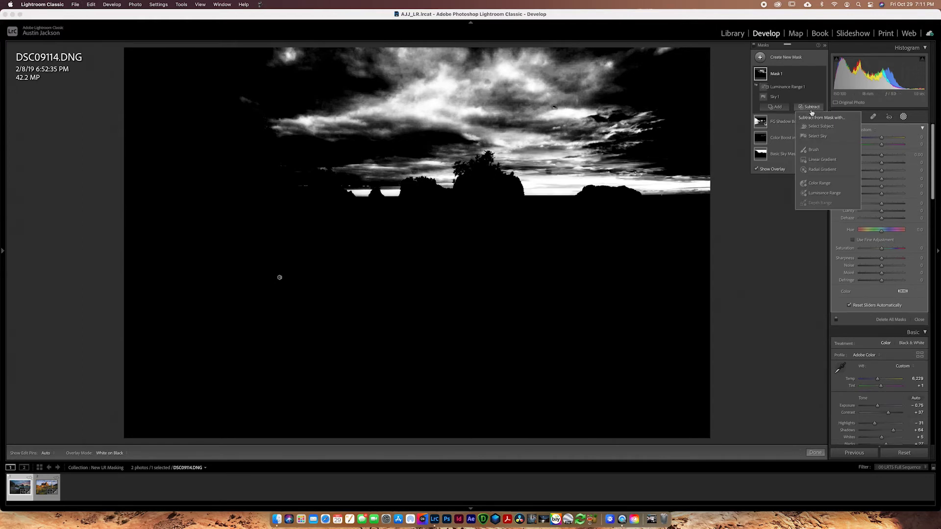
left_click(827, 169)
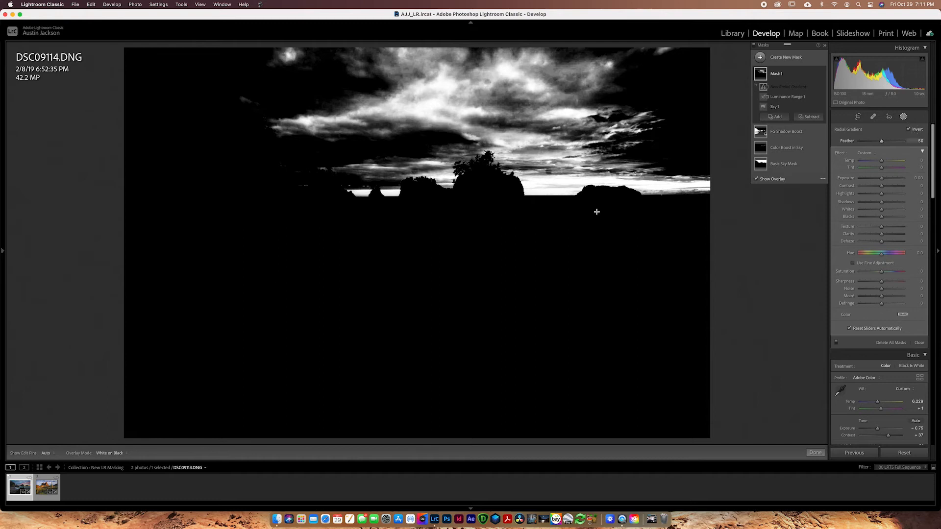
left_click_drag(592, 181, 710, 218)
left_click_drag(592, 181, 608, 193)
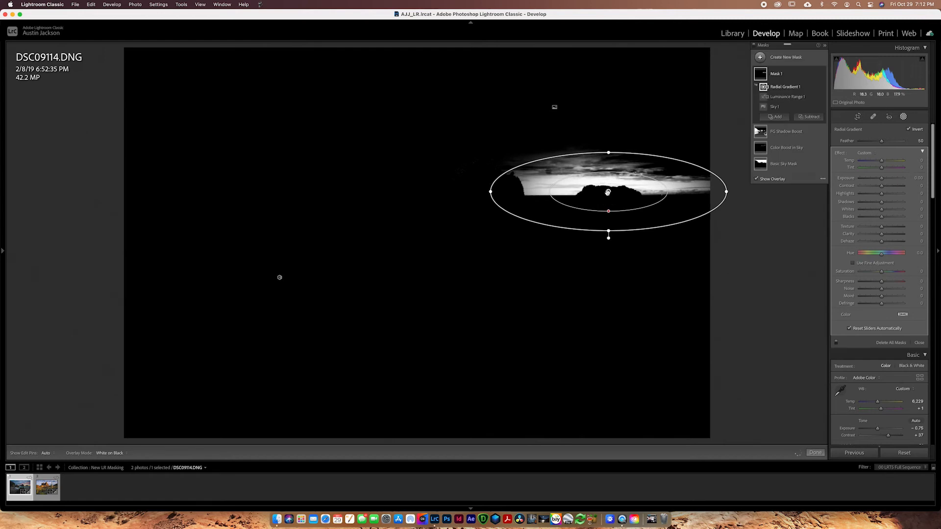
mouse_move(727, 192)
left_mouse_down()
mouse_move(748, 193)
mouse_move(729, 192)
left_mouse_up()
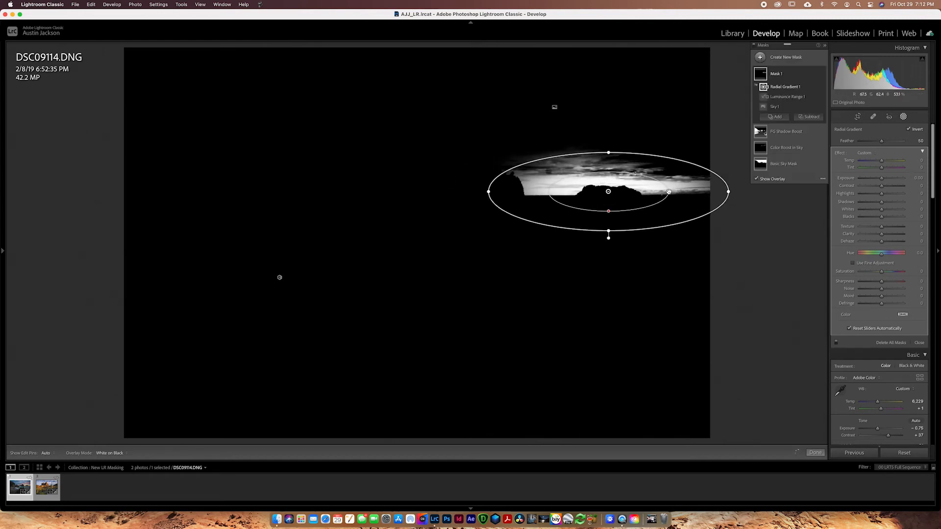
left_click_drag(609, 211, 609, 207)
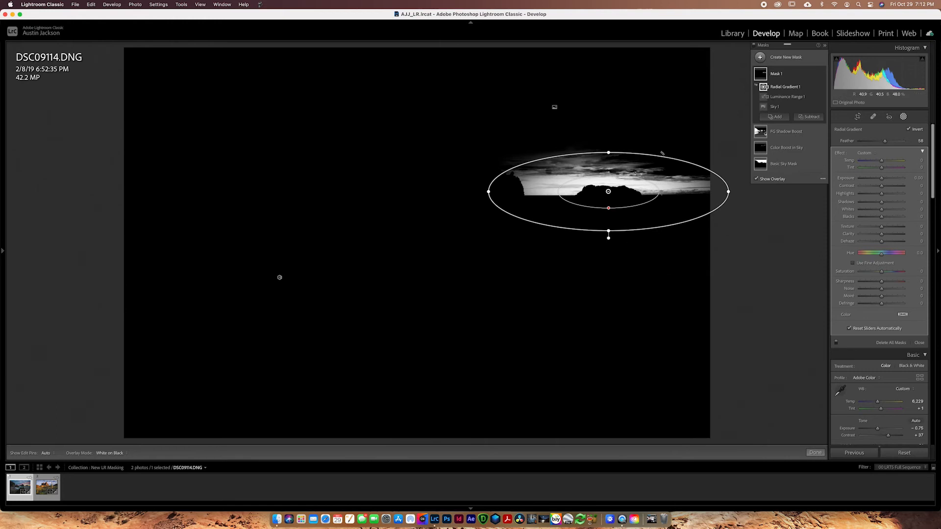
Hide the overlay and set the horizon mask to Temp 25, Exposure 0.42, Clarity -66 and Dehaze -37
left_click(783, 179)
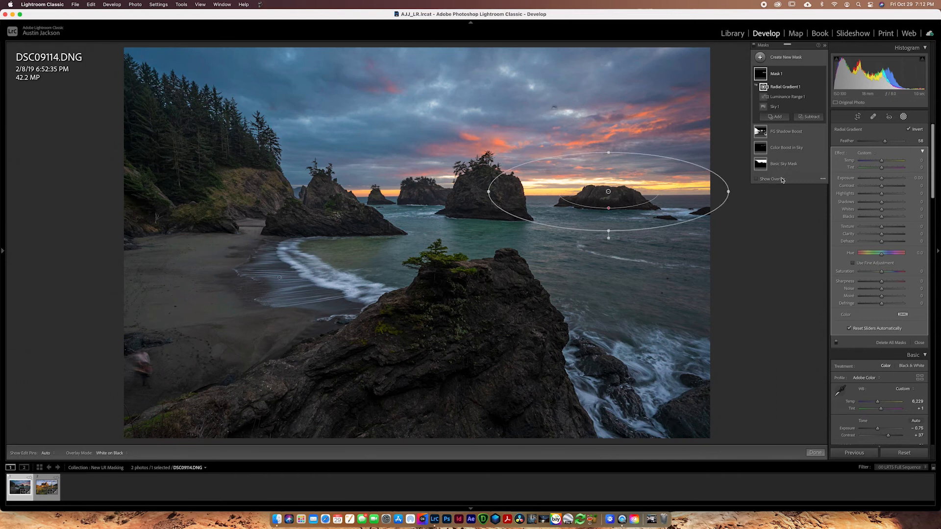
mouse_move(882, 179)
left_mouse_down()
mouse_move(889, 182)
mouse_move(887, 162)
left_mouse_up()
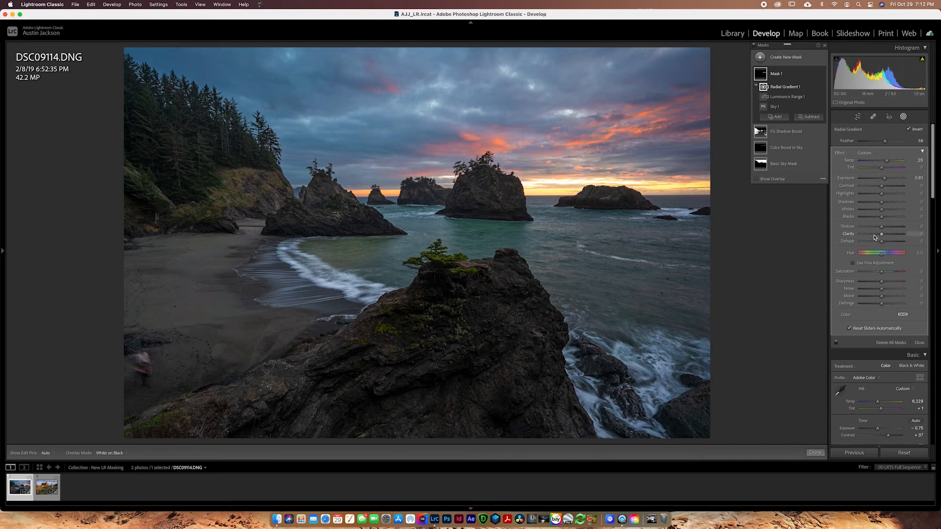
left_click_drag(868, 237, 867, 236)
left_click_drag(877, 243, 875, 244)
left_click_drag(886, 178, 884, 180)
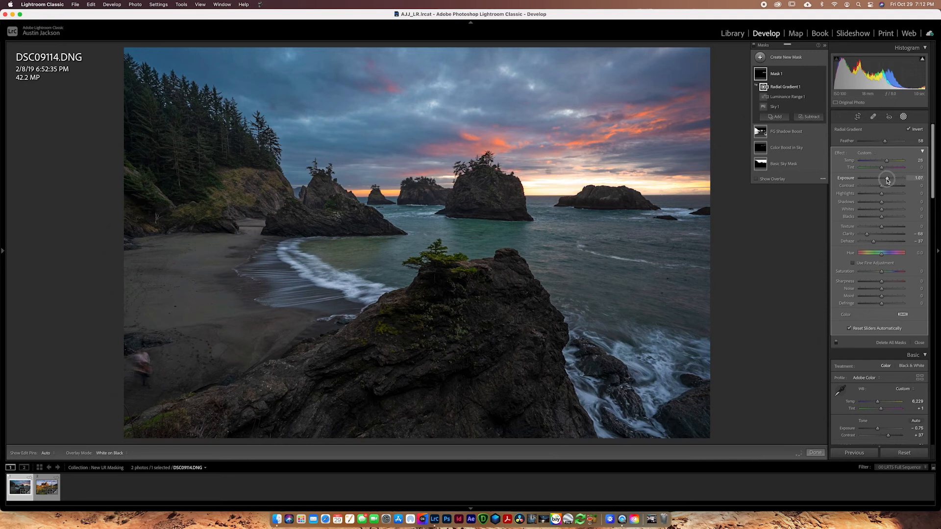
left_click_drag(885, 181, 883, 180)
Toggle the horizon glow mask off and on to compare its effect on the photo
left_click(822, 74)
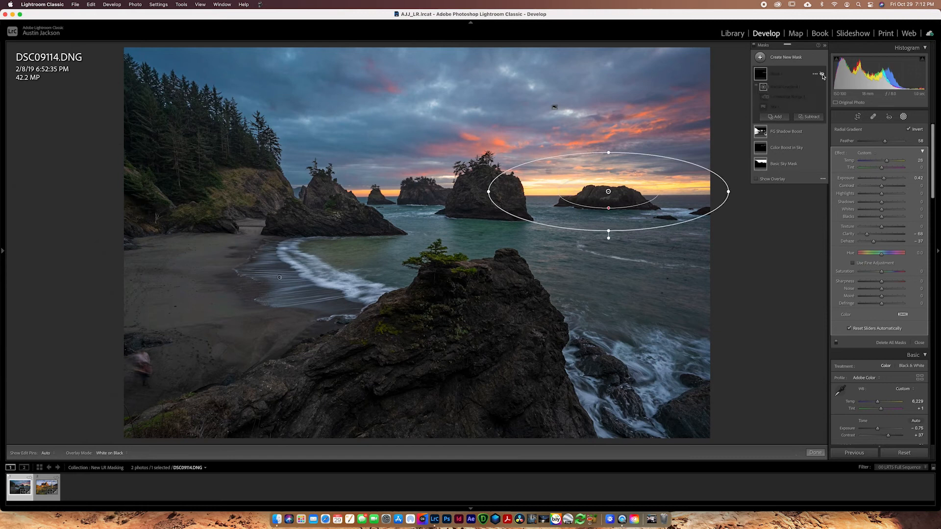
left_click(822, 74)
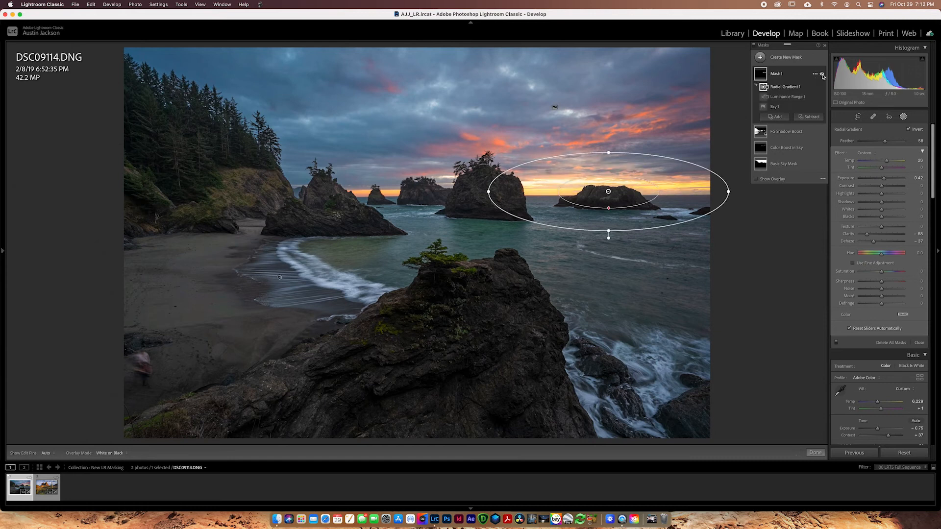
left_click(823, 74)
Narrow the radial gradient around the distant sea stack, move it slightly down and display its mask overlay
left_click_drag(730, 192, 686, 193)
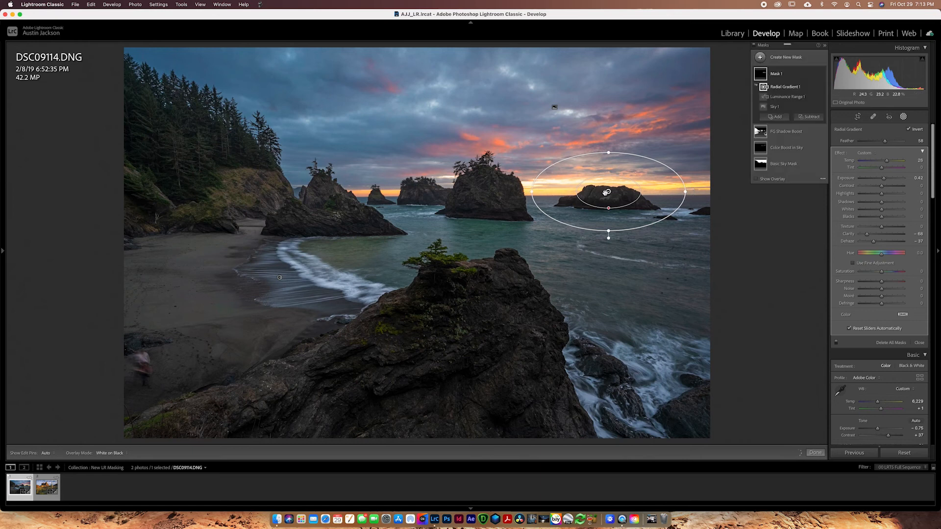
left_click_drag(607, 192, 608, 199)
key("o")
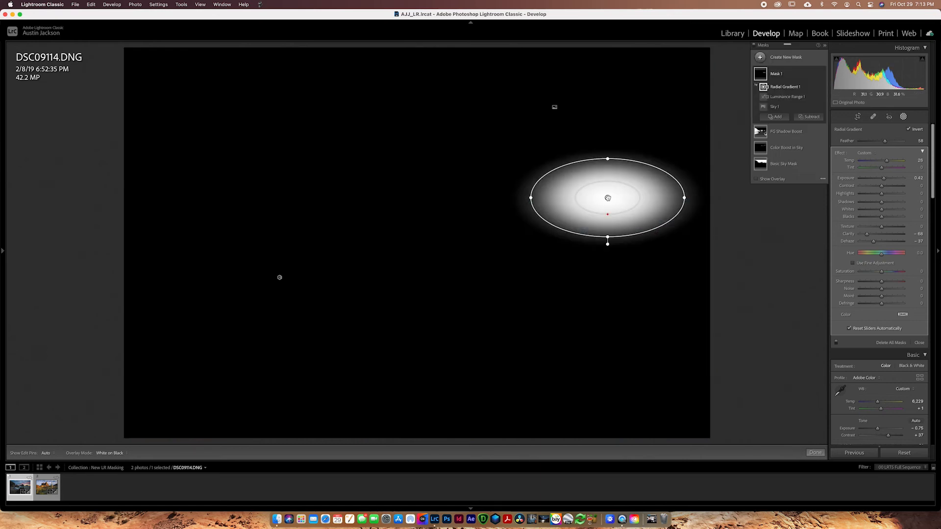